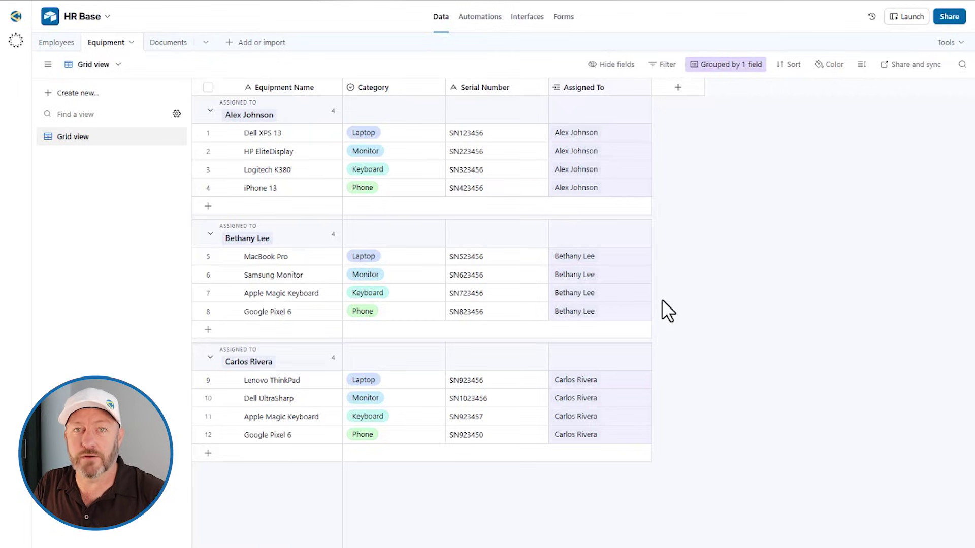
left_click(60, 46)
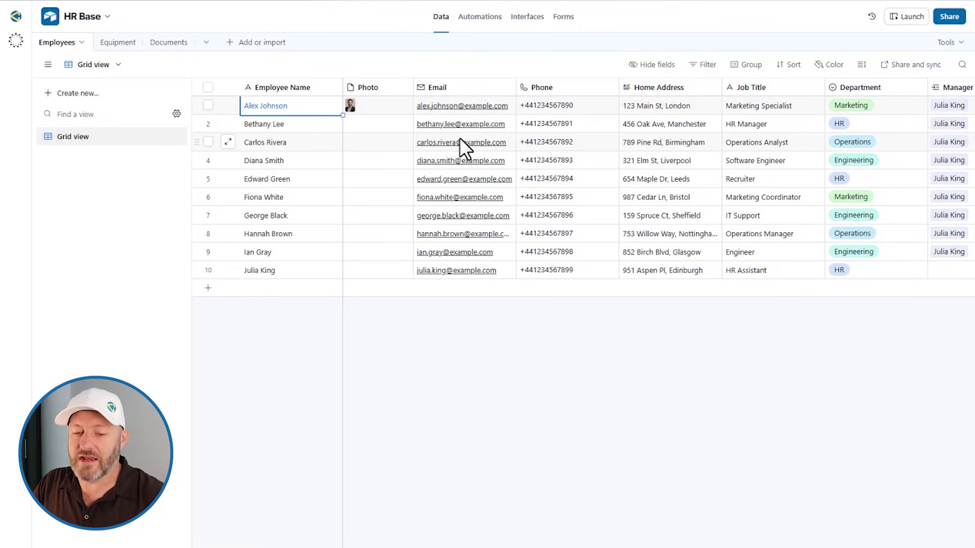
scroll(460, 140, "right", 3)
scroll(472, 139, "right", 2)
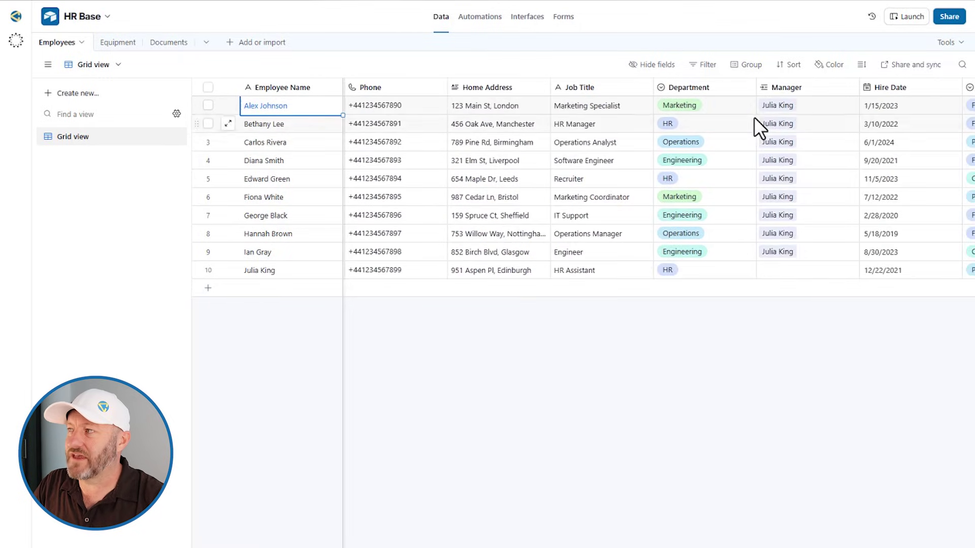
scroll(754, 117, "right", 2)
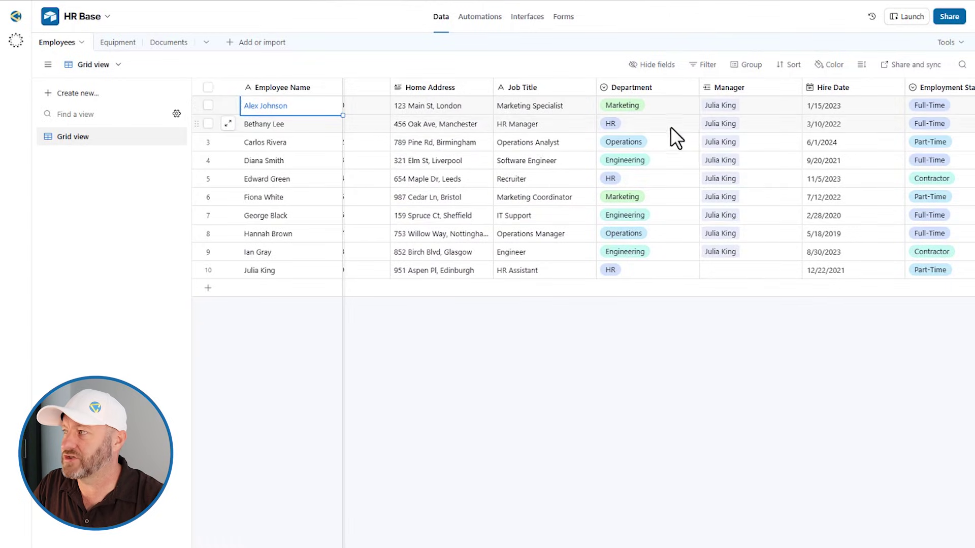
scroll(671, 127, "right", 3)
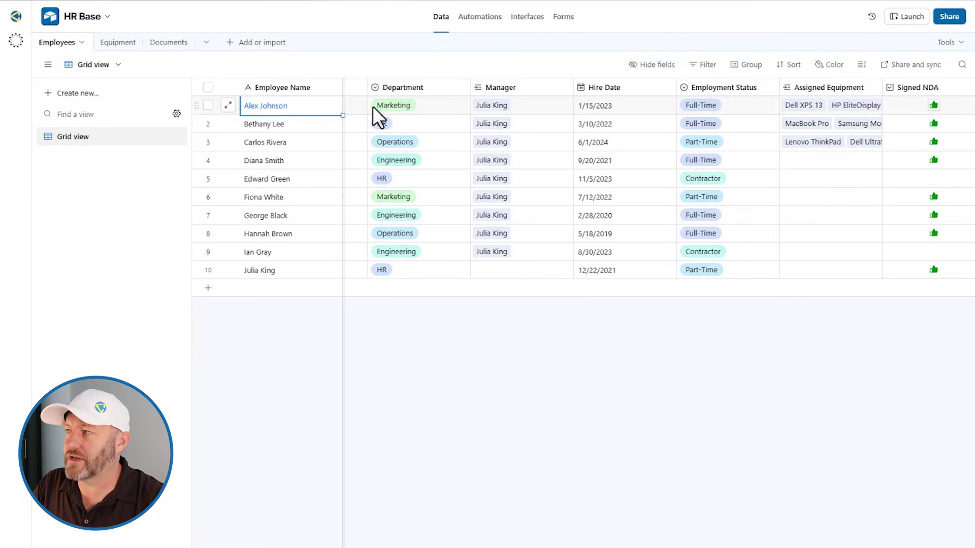
scroll(373, 106, "right", 2)
scroll(396, 108, "right", 2)
scroll(457, 111, "right", 2)
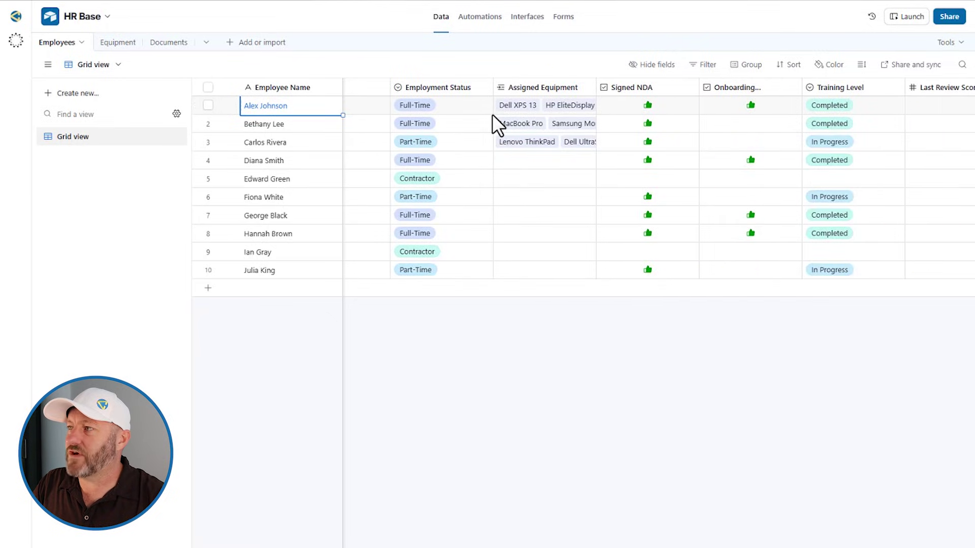
left_click(526, 106)
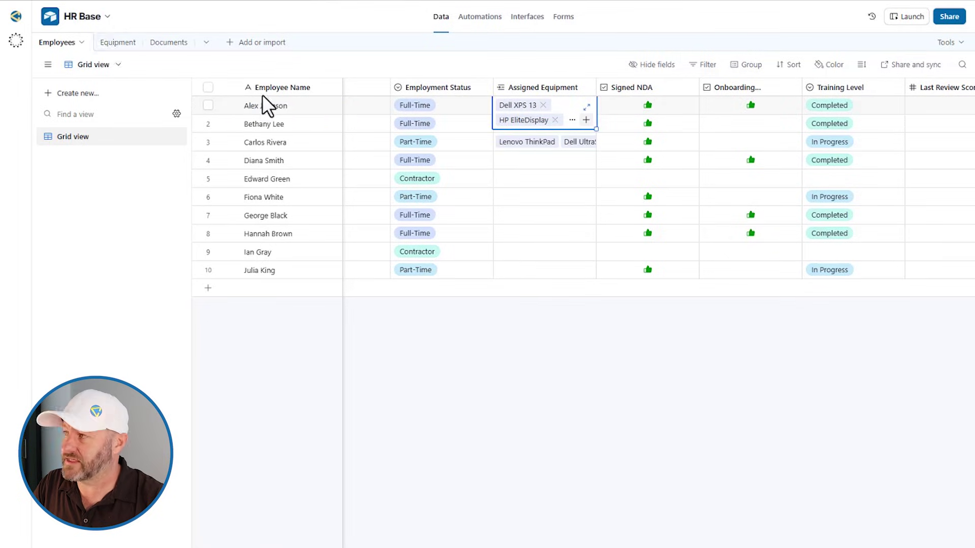
scroll(639, 126, "right", 5)
scroll(641, 123, "right", 2)
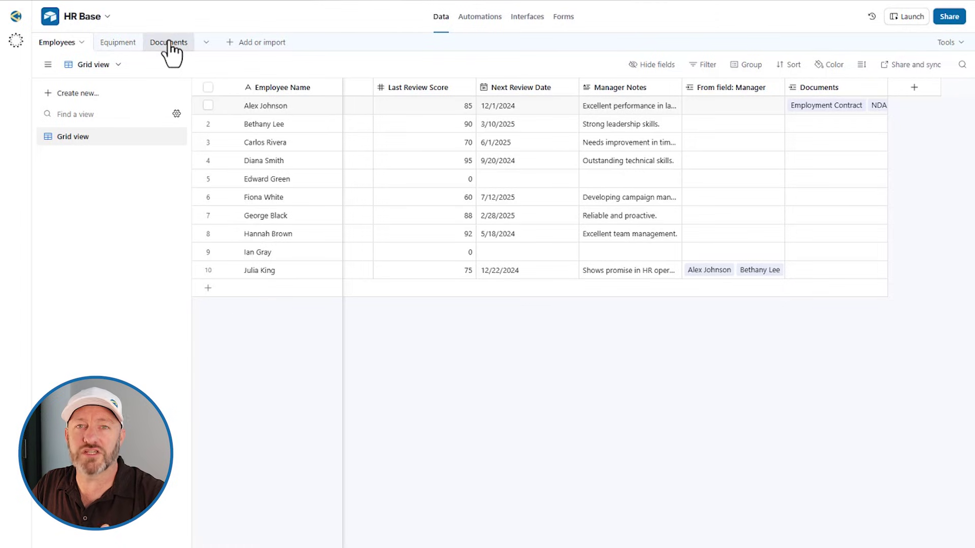
Review the Equipment and Documents tables and preview the Employment Contract PDF attachment
left_click(109, 43)
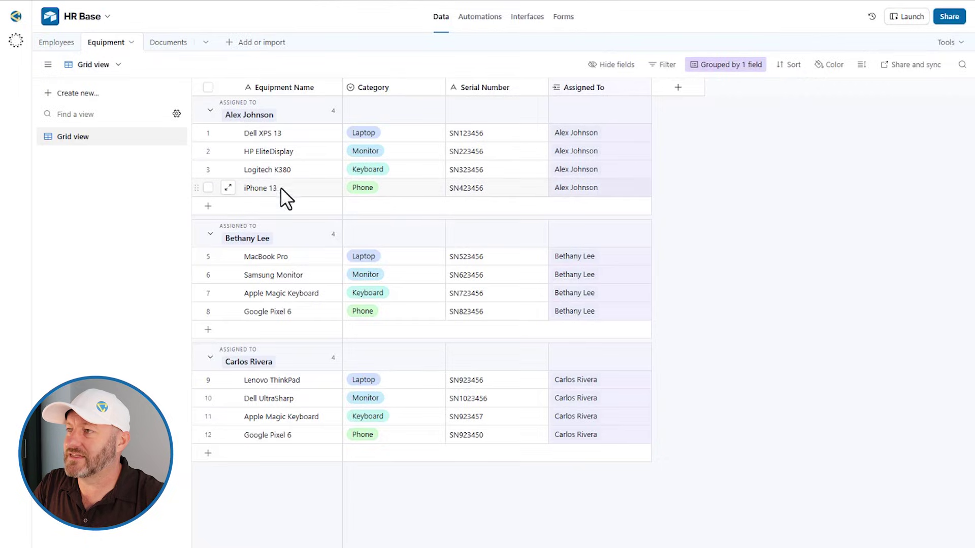
left_click(158, 51)
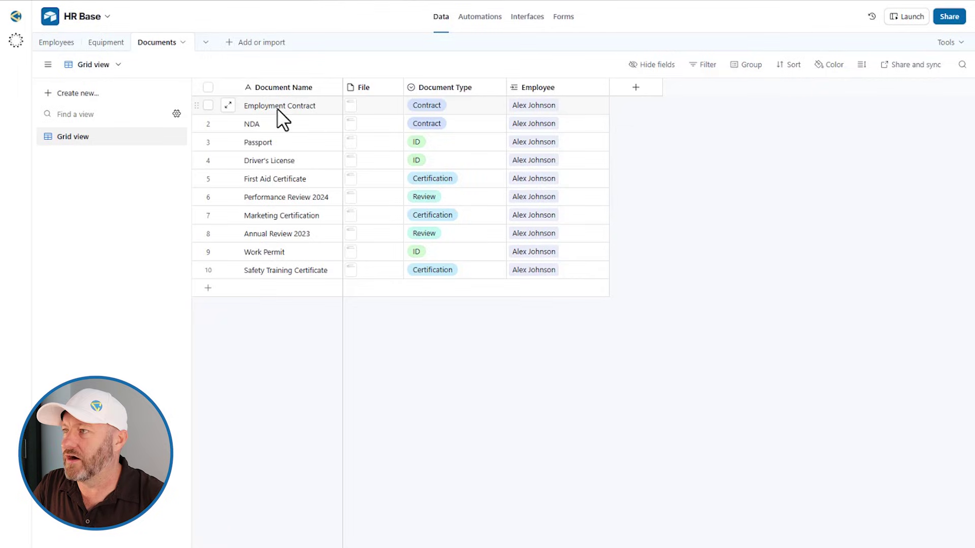
left_click(363, 115)
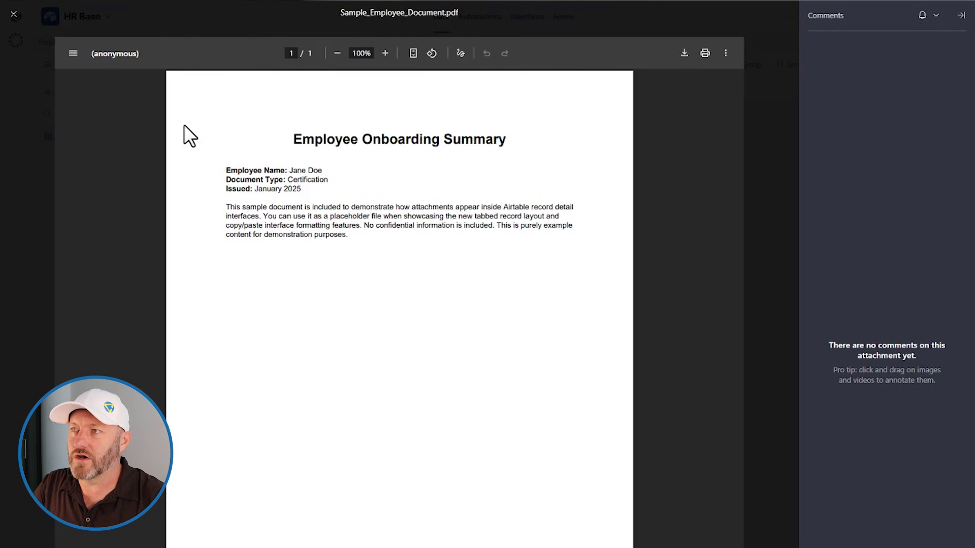
left_click(13, 17)
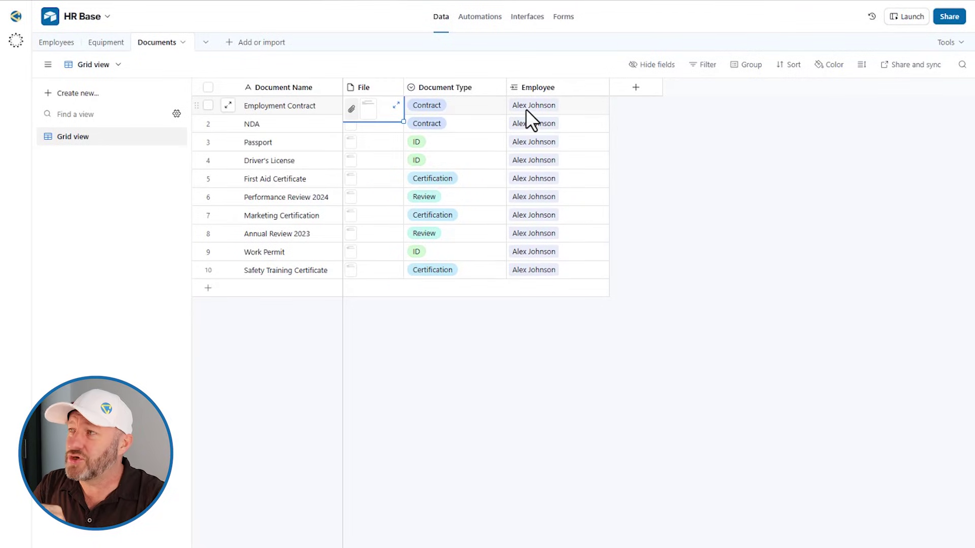
left_click(97, 42)
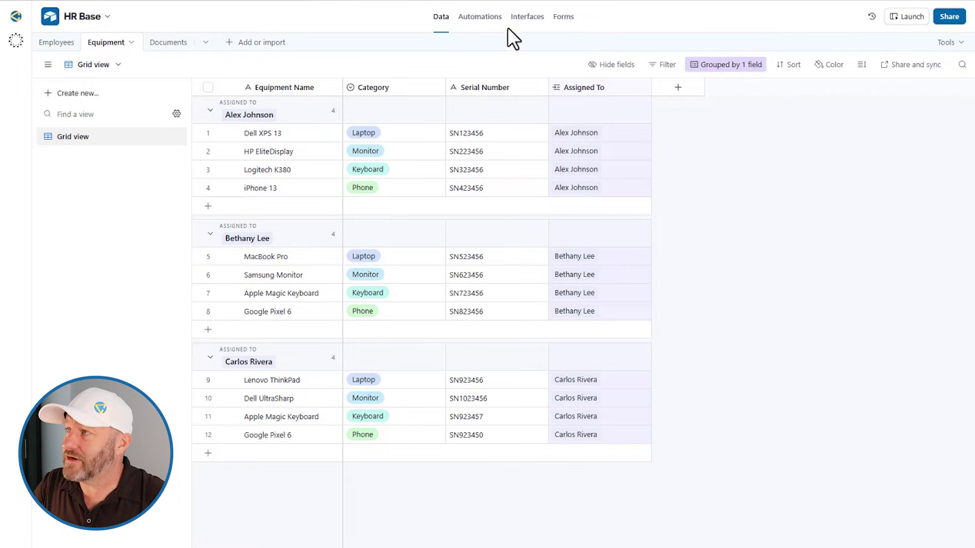
left_click(521, 17)
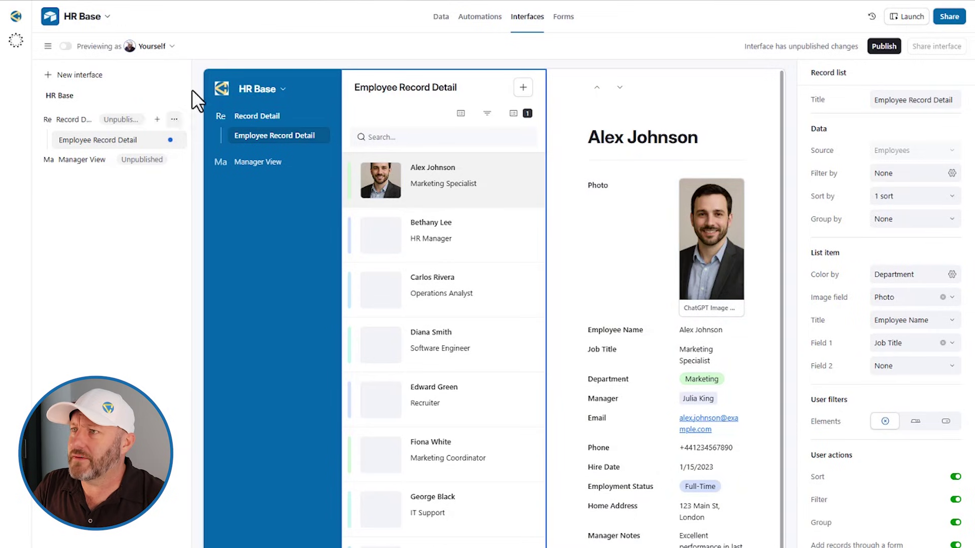
left_click(47, 46)
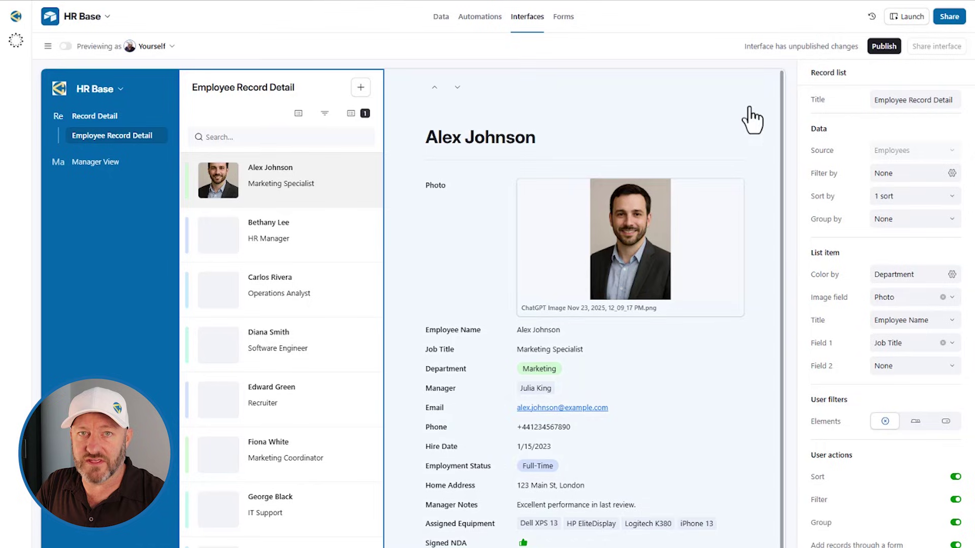
left_click(290, 259)
left_click(283, 299)
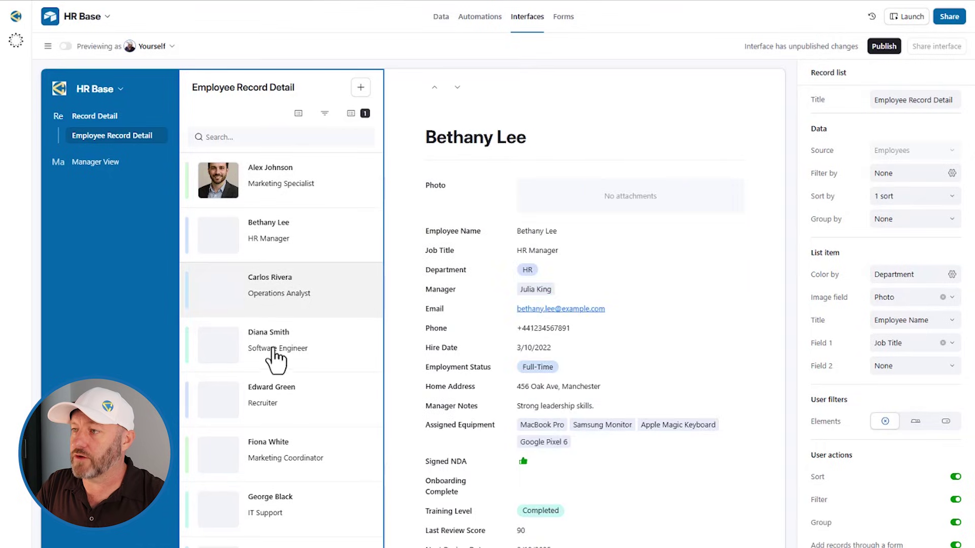
left_click(274, 354)
left_click(272, 300)
left_click(263, 221)
left_click(263, 190)
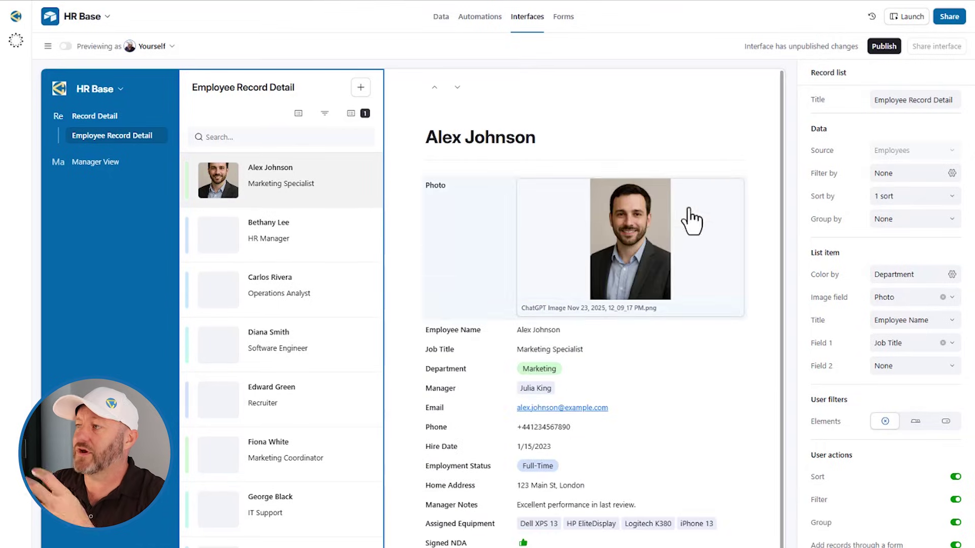
mouse_move(470, 229)
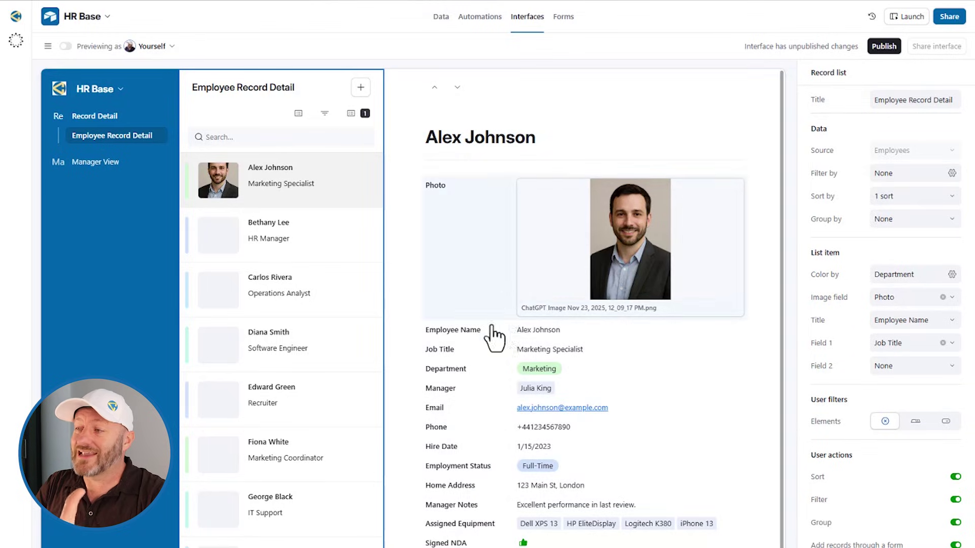
scroll(488, 343, "down", 1)
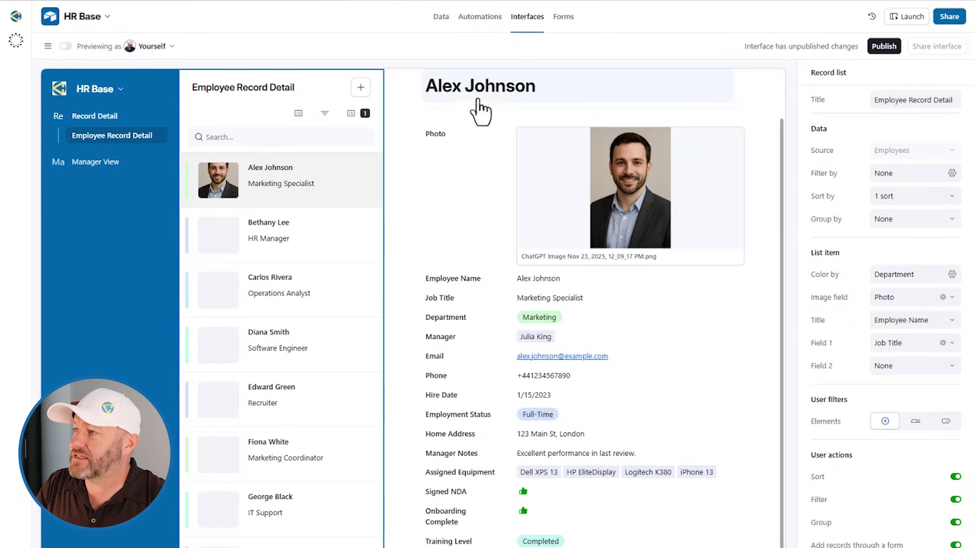
left_click(769, 126)
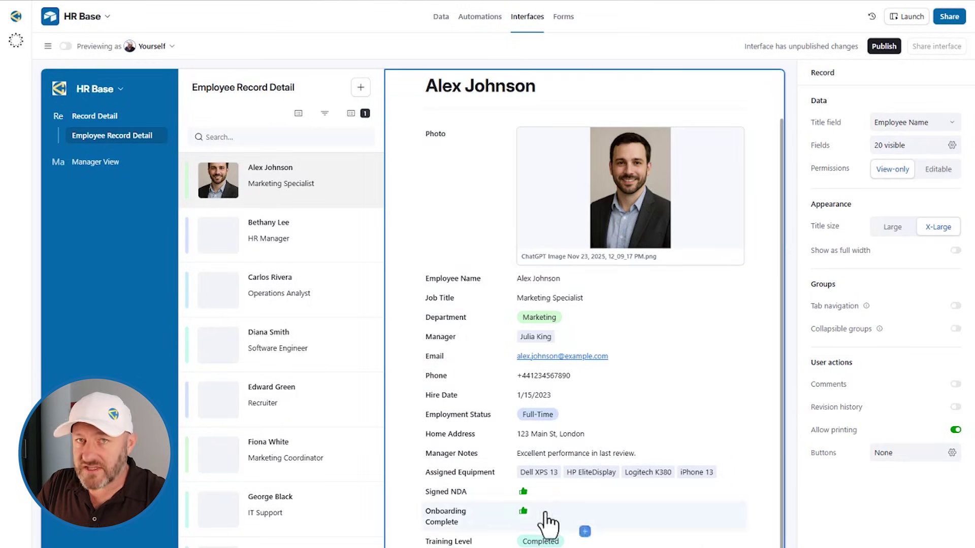
left_click(885, 150)
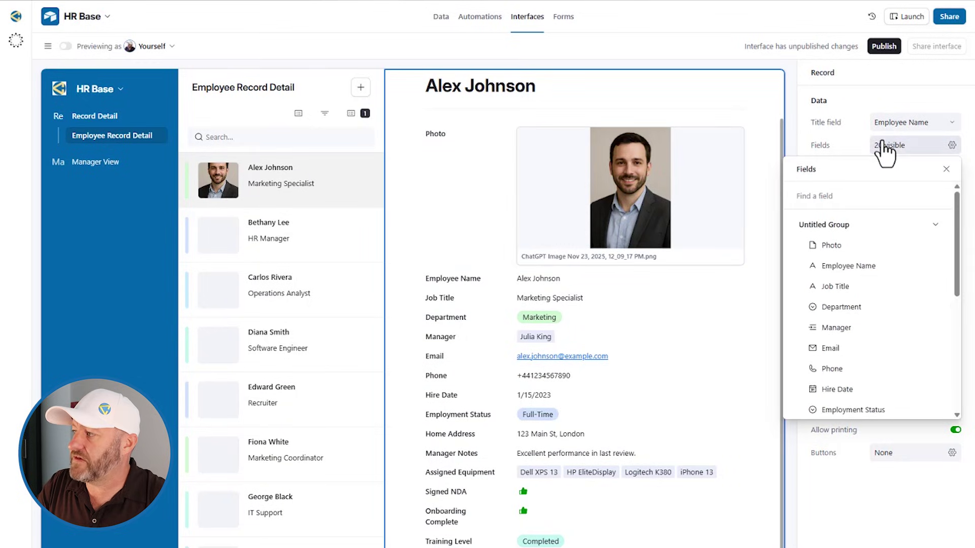
scroll(866, 374, "down", 5)
scroll(865, 394, "down", 2)
scroll(860, 272, "up", 8)
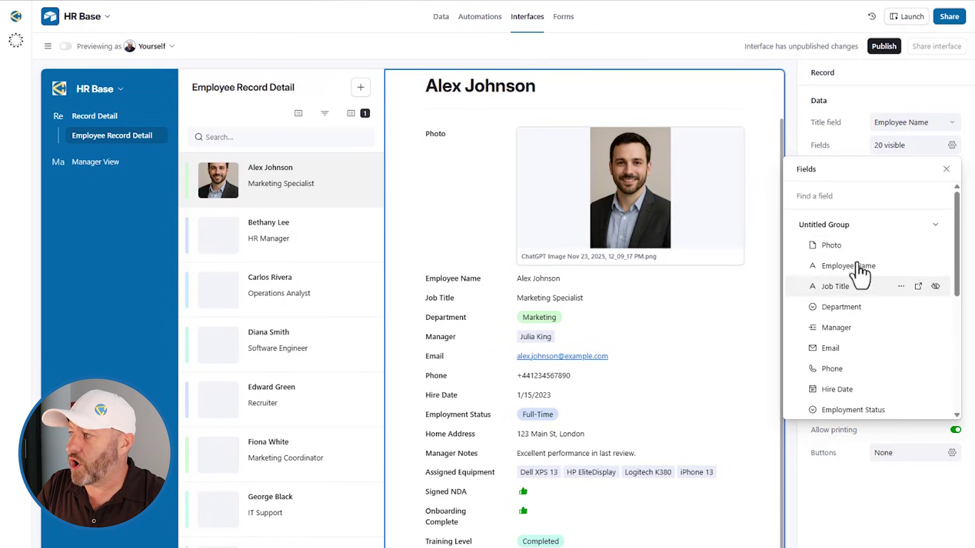
left_click(771, 157)
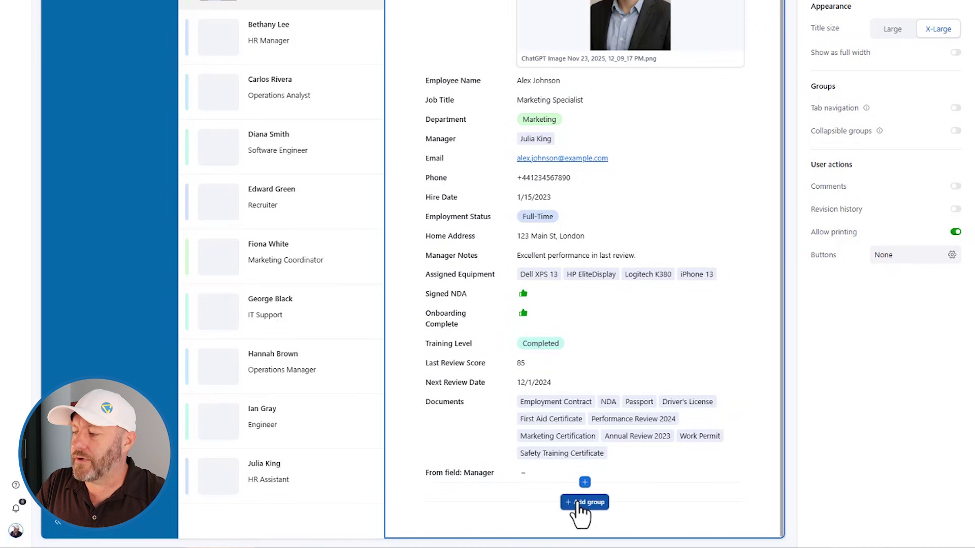
left_click(580, 503)
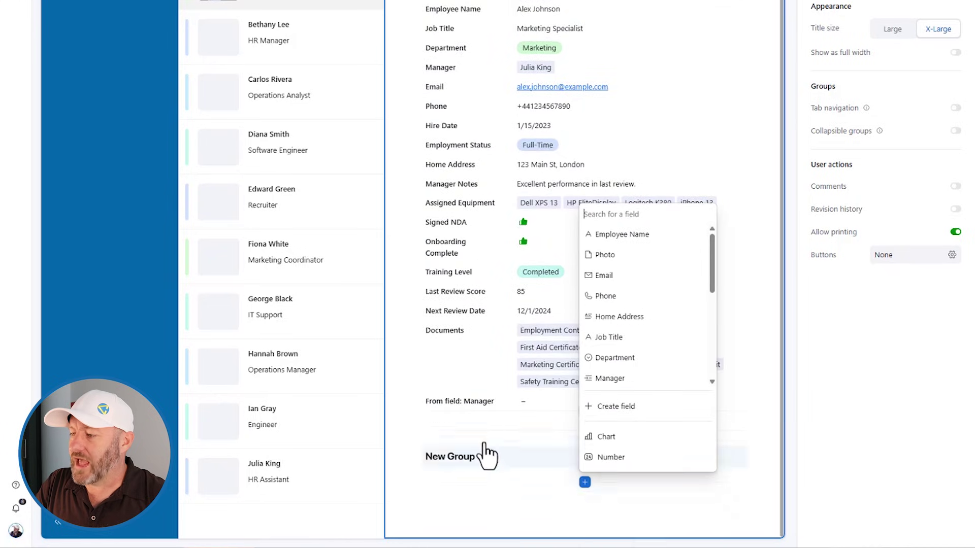
left_click(457, 456)
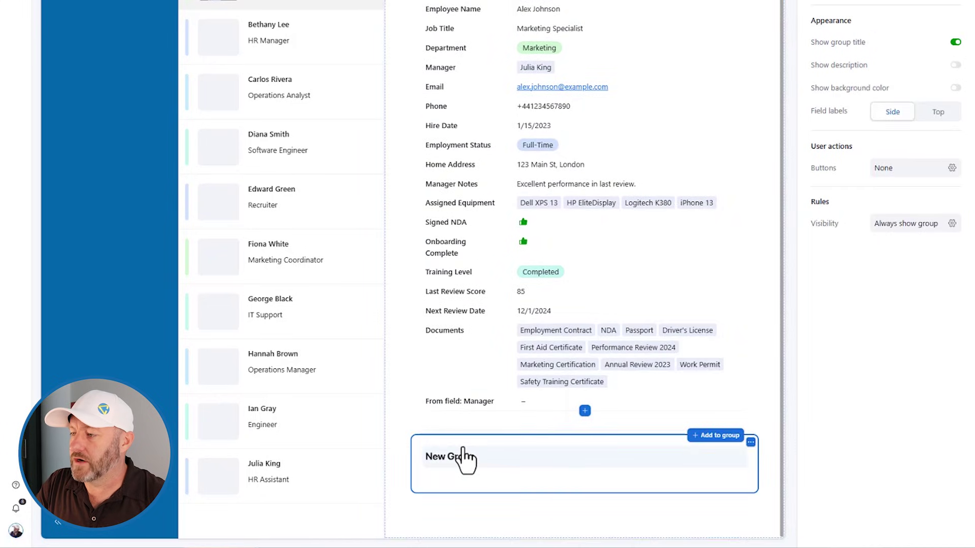
left_click(420, 389)
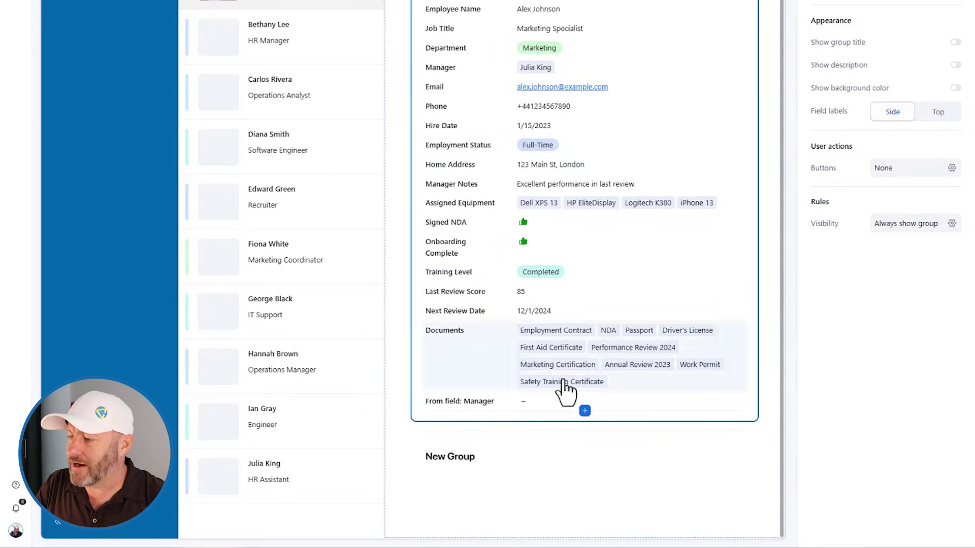
left_click(516, 476)
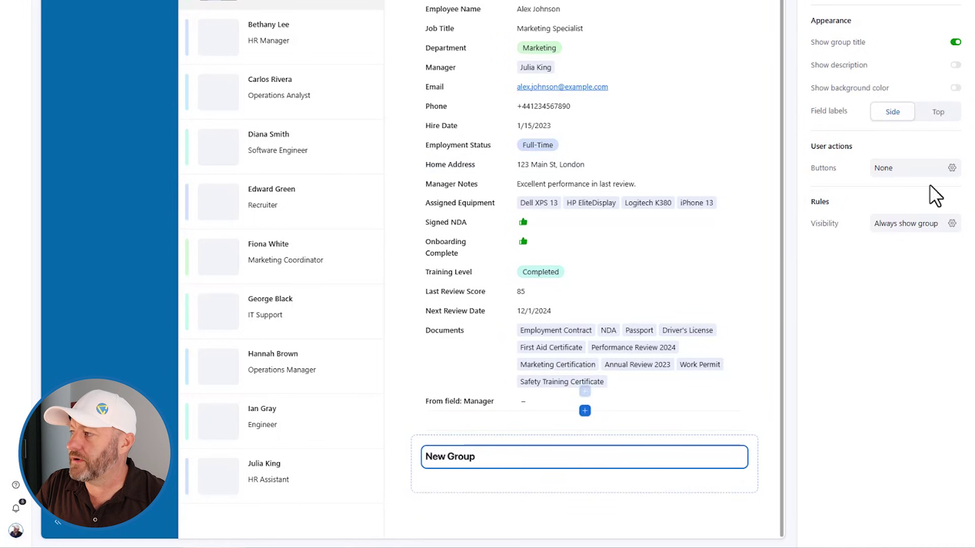
scroll(951, 89, "up", 1)
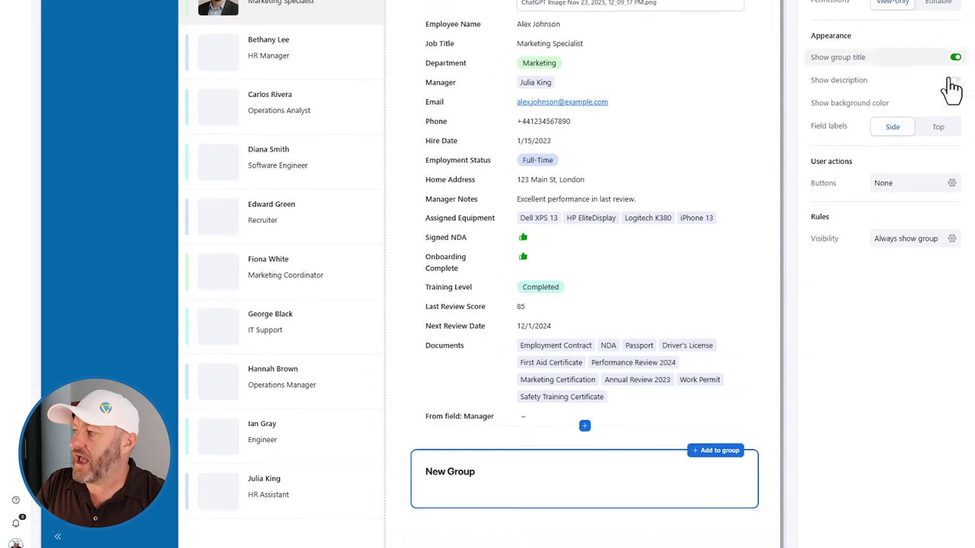
scroll(937, 137, "up", 3)
left_click(910, 105)
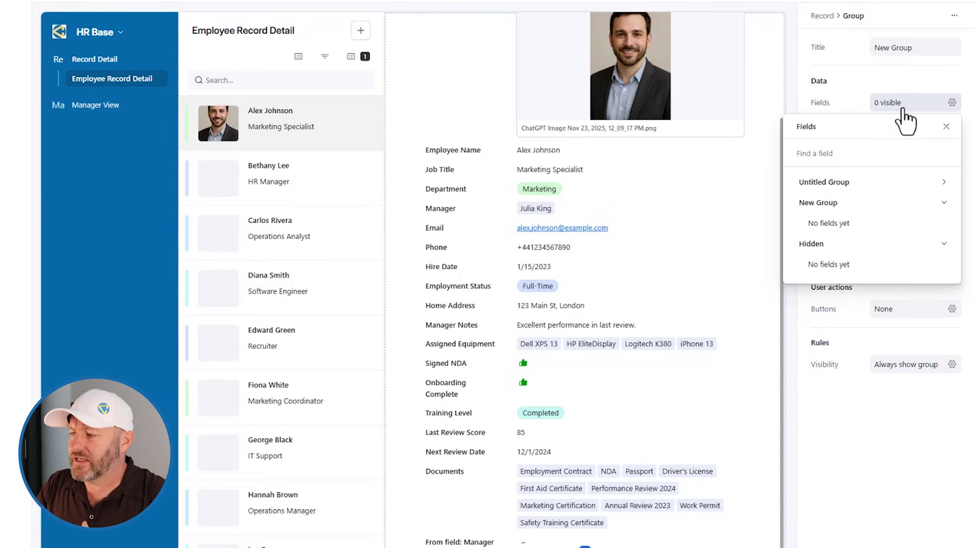
Retitle the new group to 'Profile Data' and confirm its field list is empty
left_click(946, 127)
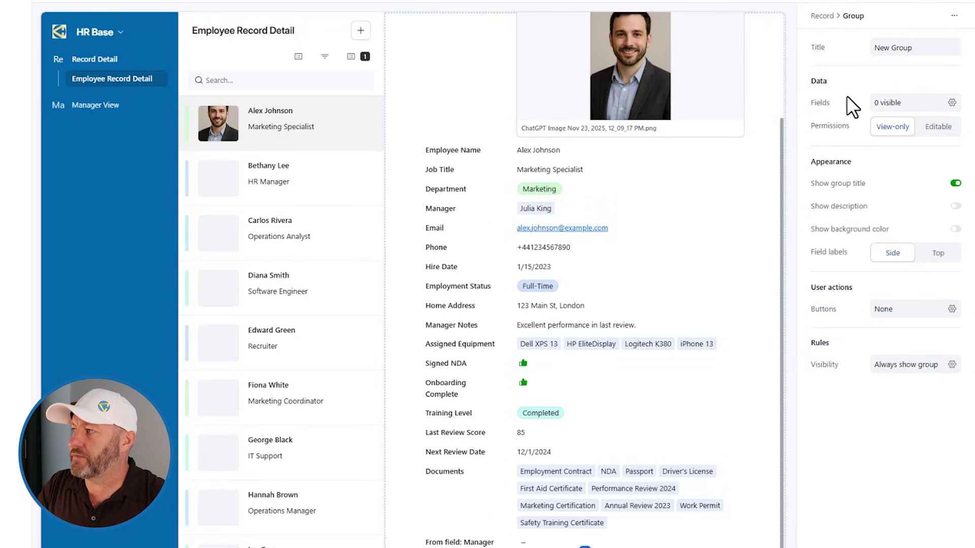
left_click(891, 51)
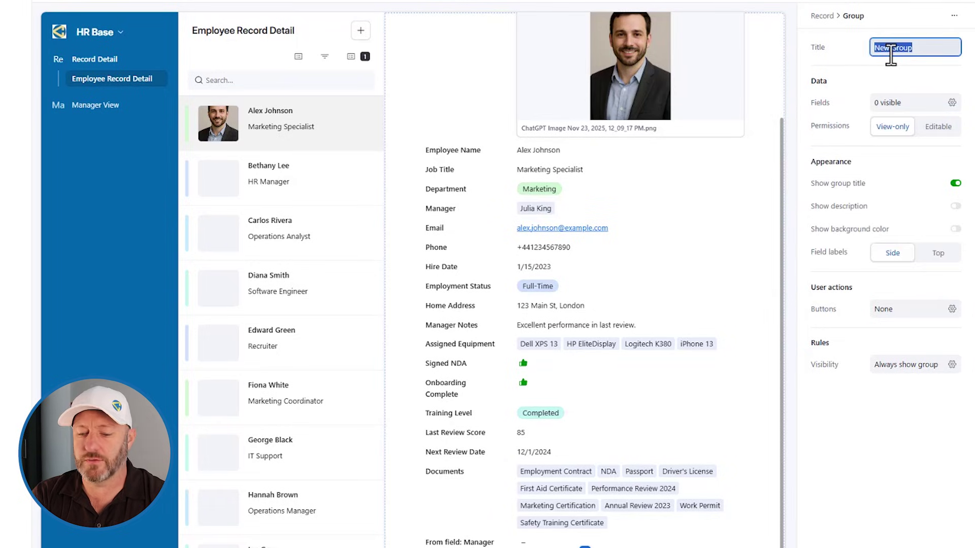
type("Profile Data")
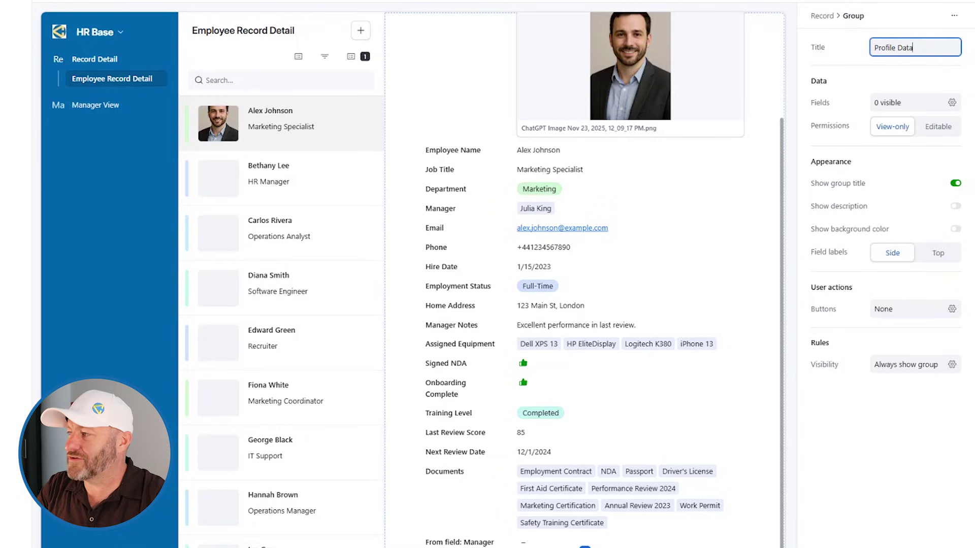
key("Return")
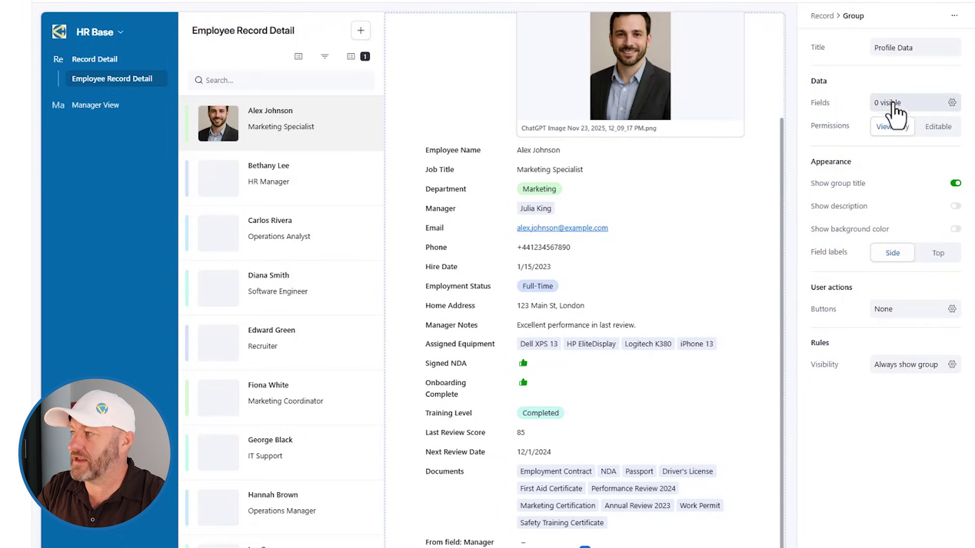
left_click(895, 105)
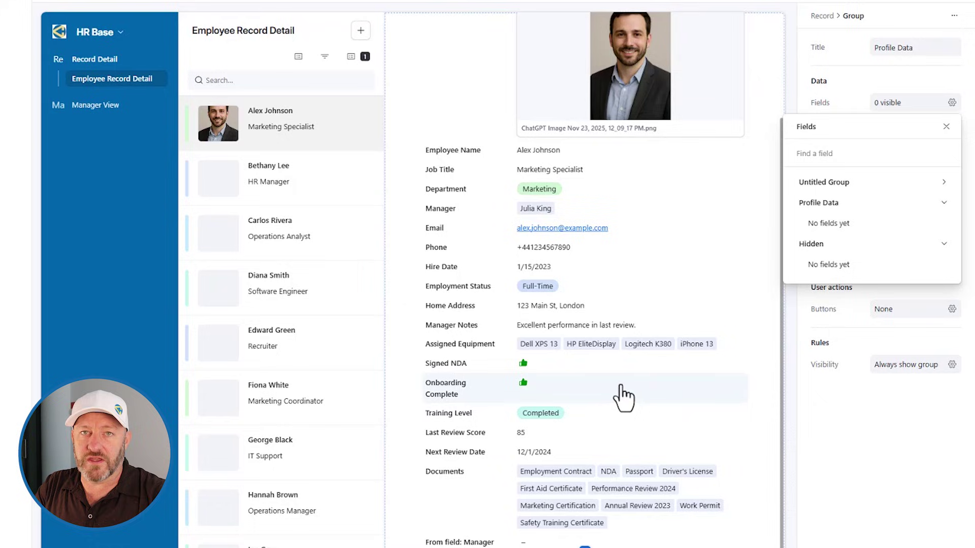
mouse_move(749, 369)
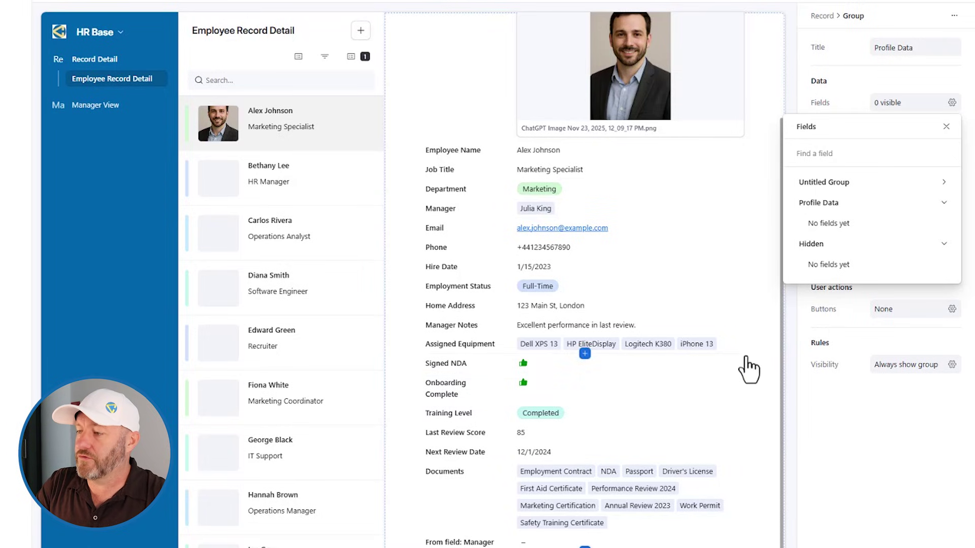
key("Escape")
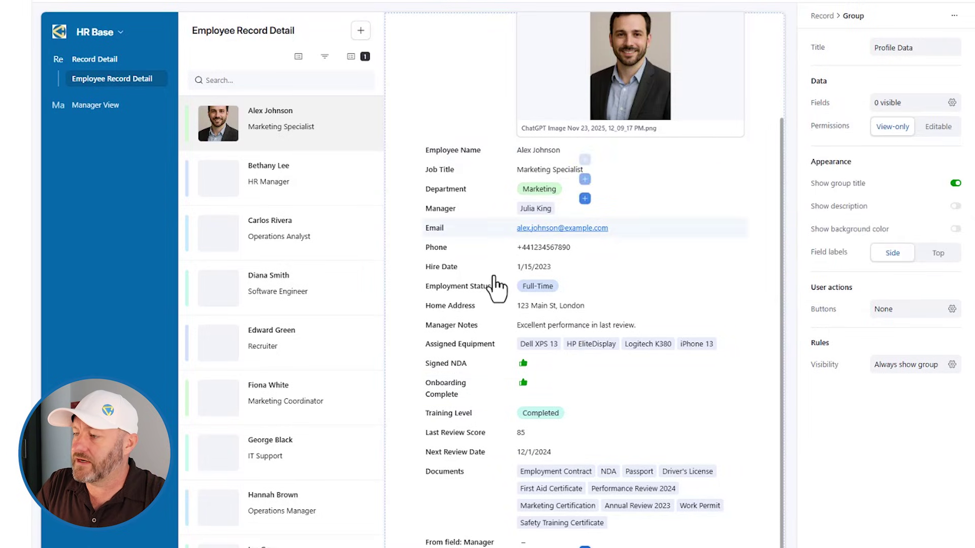
key("Escape")
Place Employee Name, Photo, Email and Phone side by side in Profile Data
left_click(457, 150)
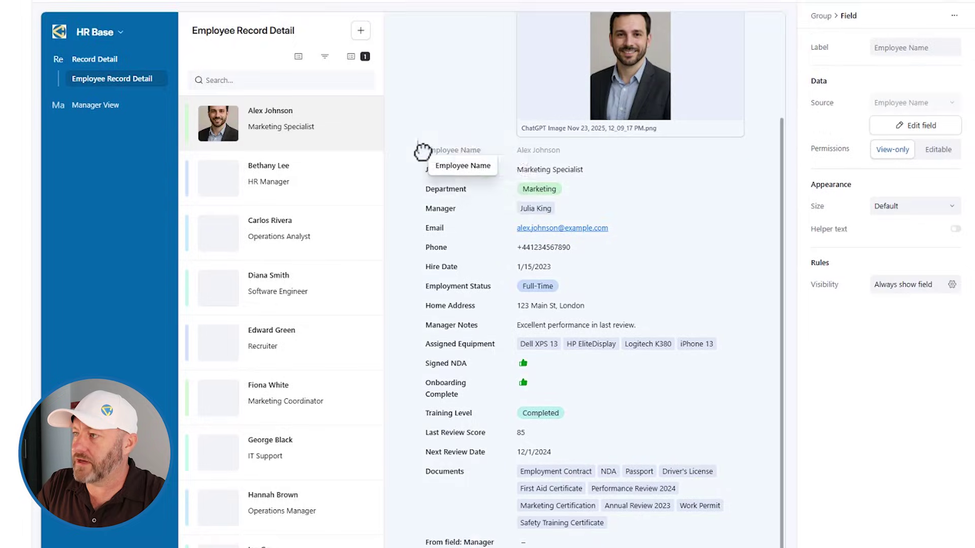
left_click_drag(422, 152, 490, 489)
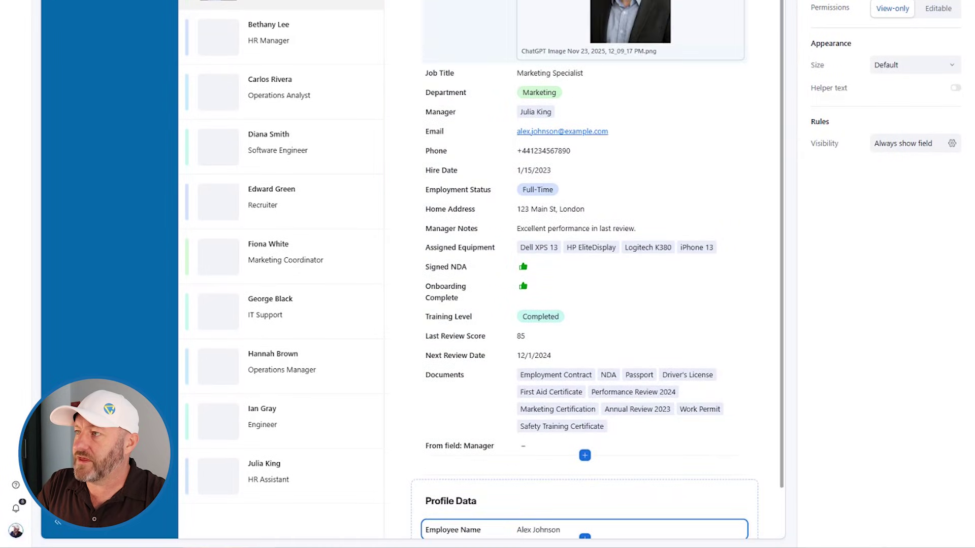
left_click_drag(630, 30, 571, 473)
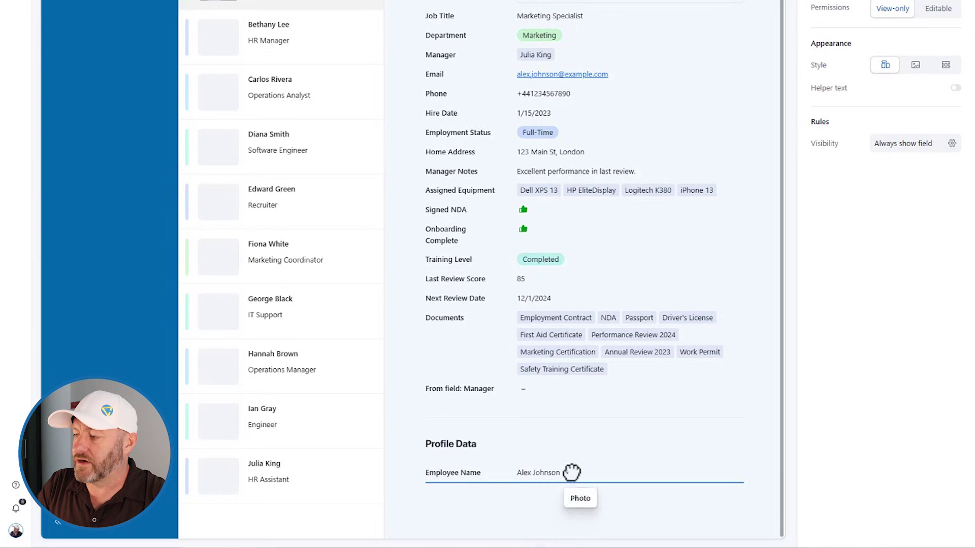
left_click_drag(571, 473, 740, 474)
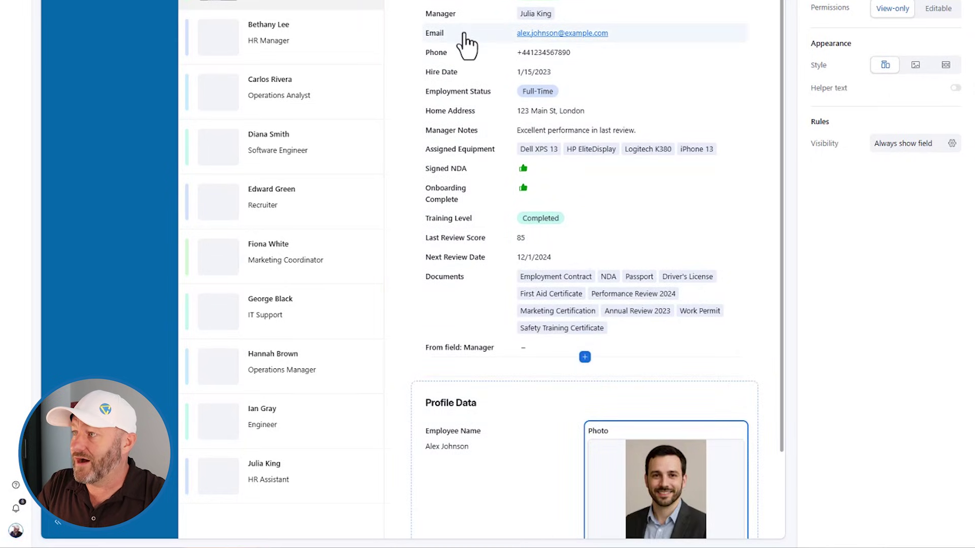
left_click_drag(479, 39, 468, 459)
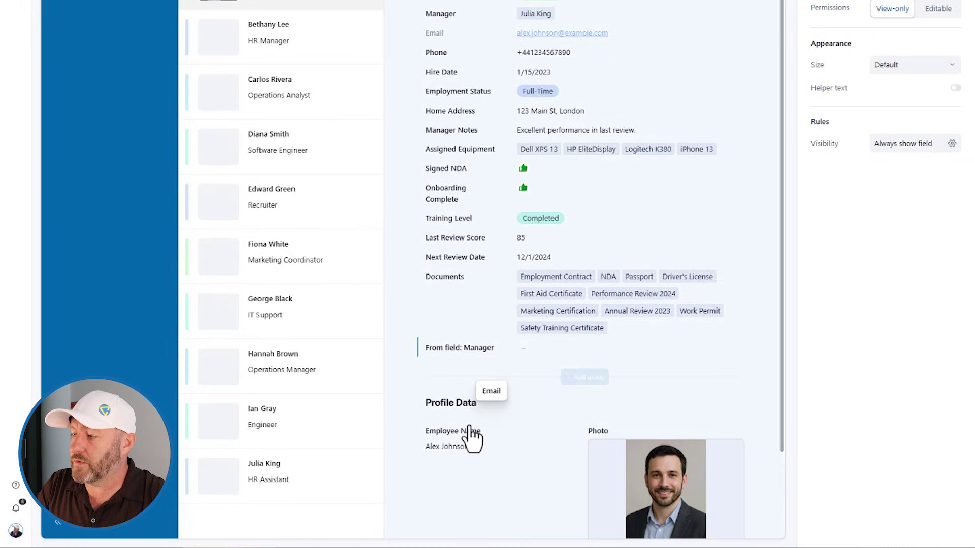
left_click_drag(468, 459, 455, 404)
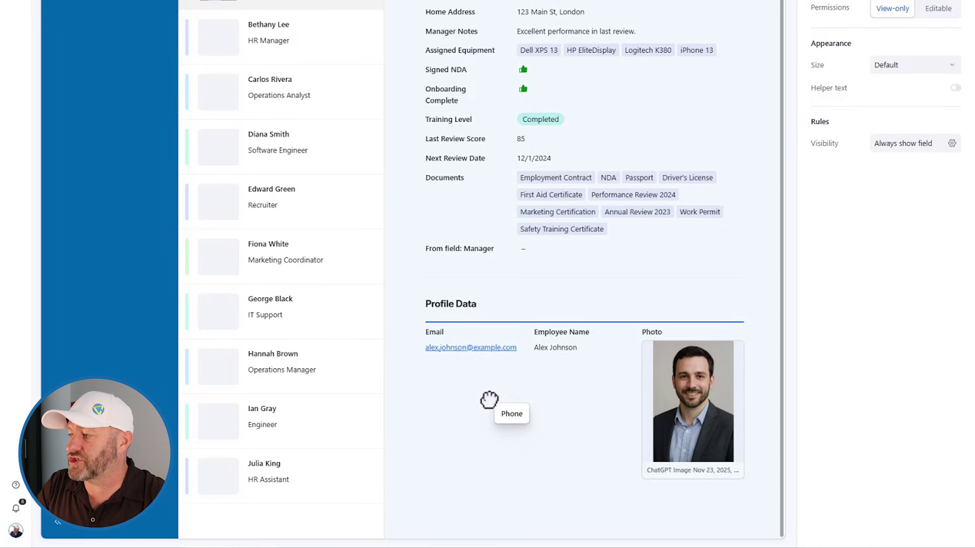
left_click_drag(498, 245, 490, 396)
left_click_drag(591, 366, 431, 320)
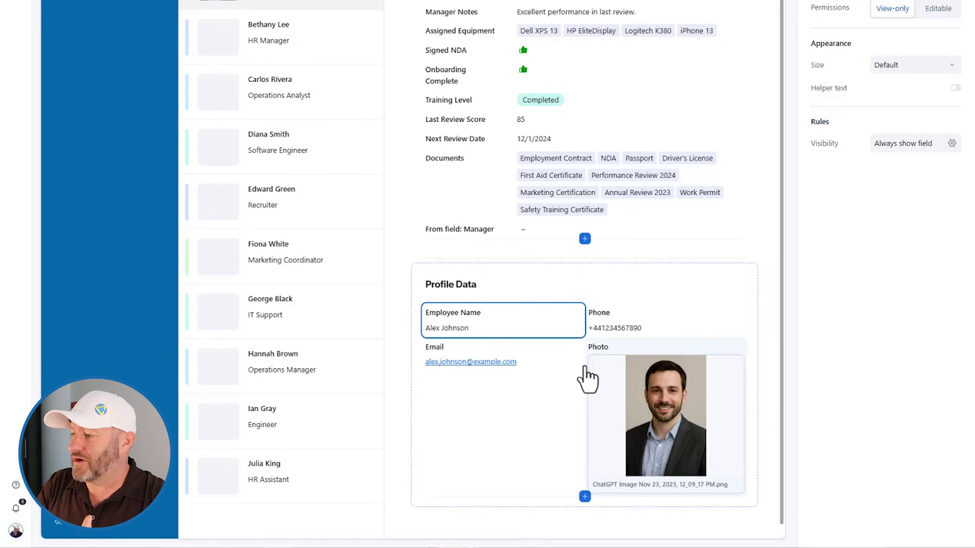
mouse_move(561, 341)
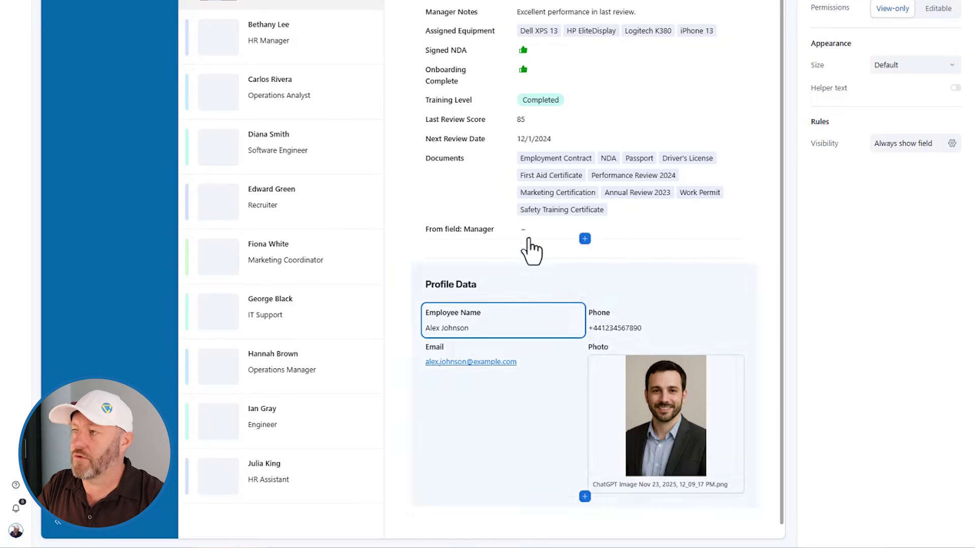
scroll(530, 228, "up", 2)
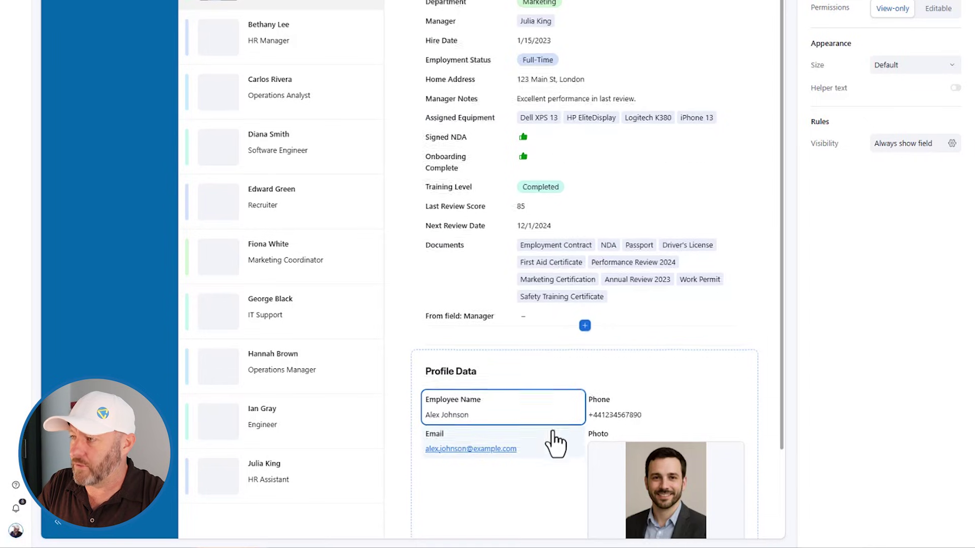
scroll(554, 445, "down", 2)
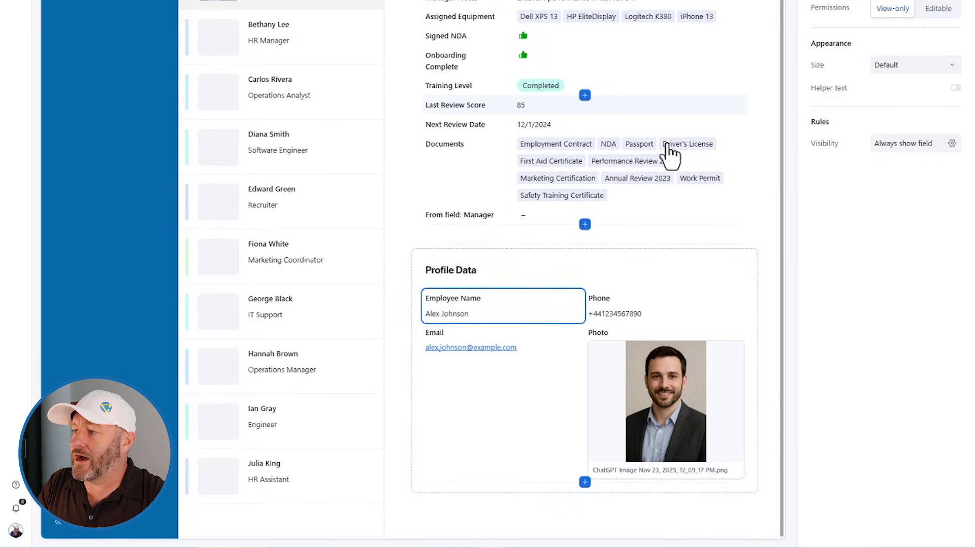
Add a new group titled 'Documents' and move the Documents field into it
left_click(585, 505)
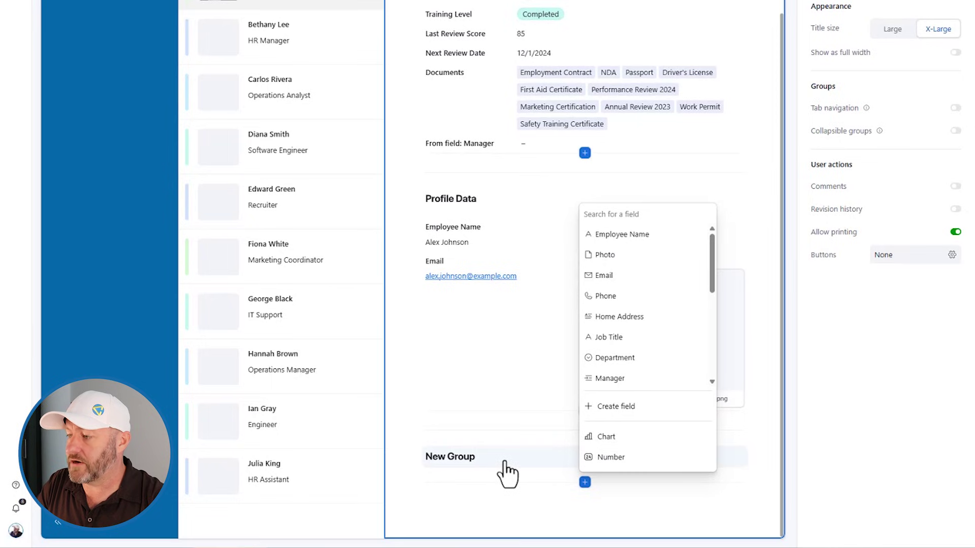
left_click(508, 473)
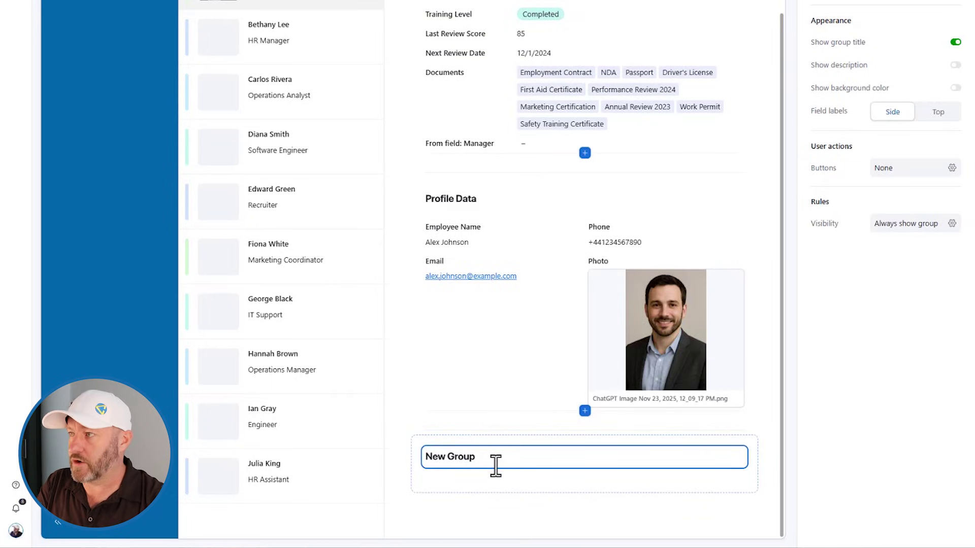
key("ctrl+shift+Left")
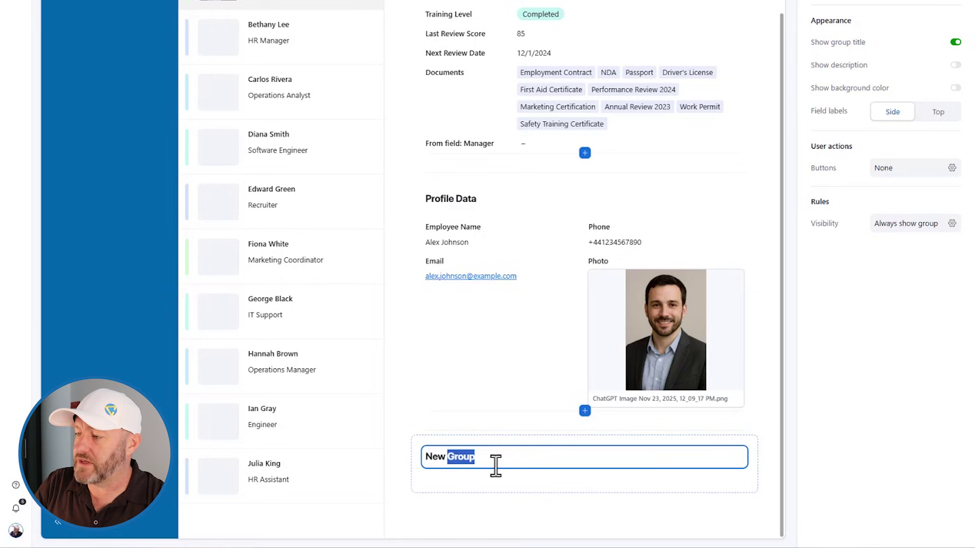
key("ctrl+shift+Left")
type("Documents")
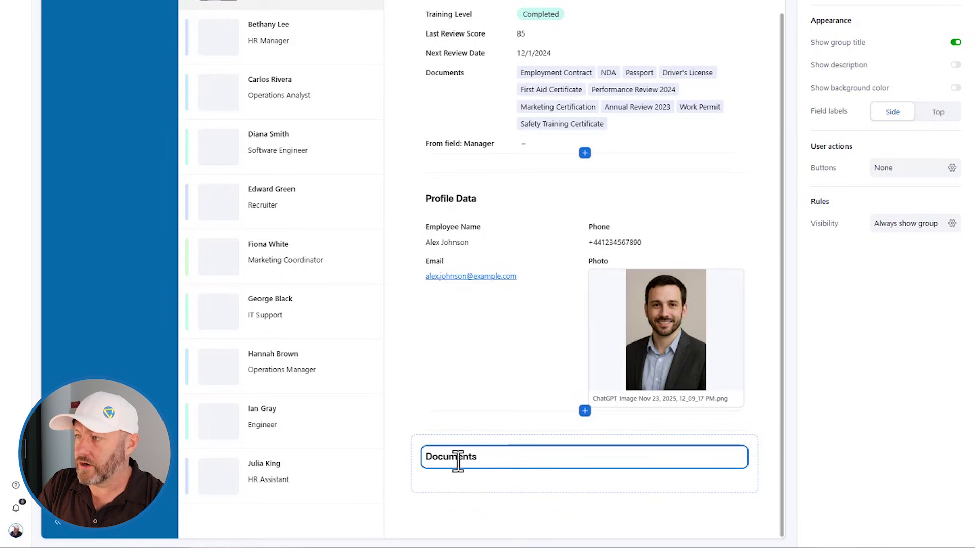
left_click(457, 113)
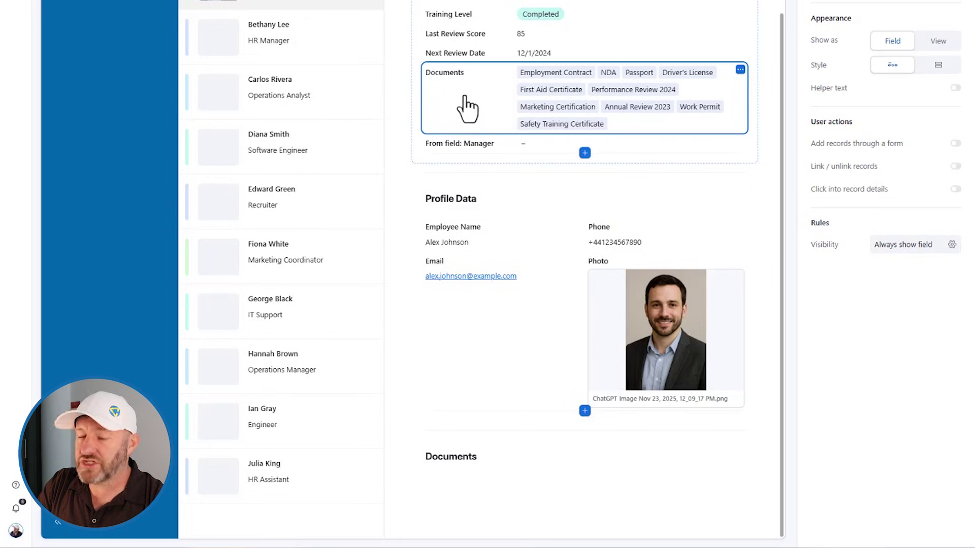
mouse_move(462, 105)
left_mouse_down()
mouse_move(409, 116)
mouse_move(469, 468)
left_mouse_up()
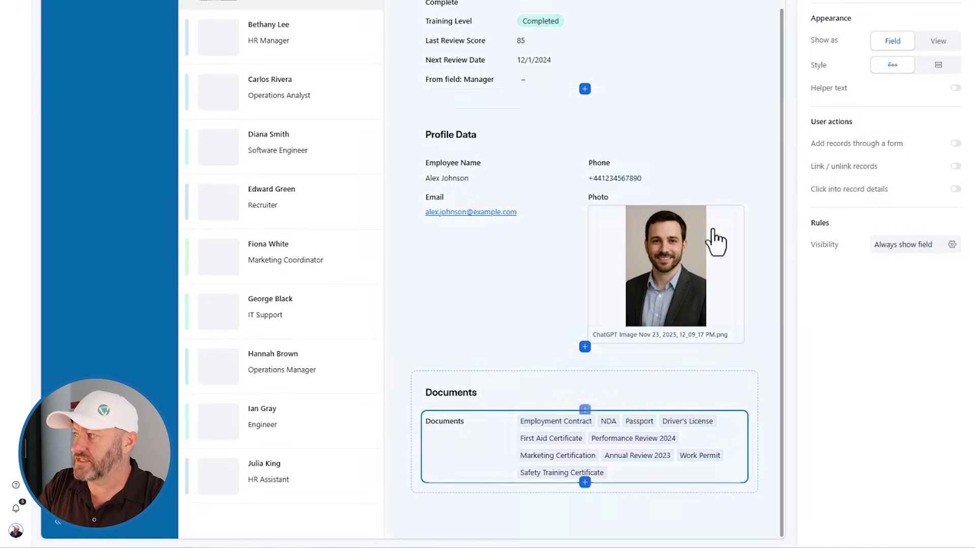
Show Documents as an embedded view with only the Gallery visualization enabled
left_click(938, 43)
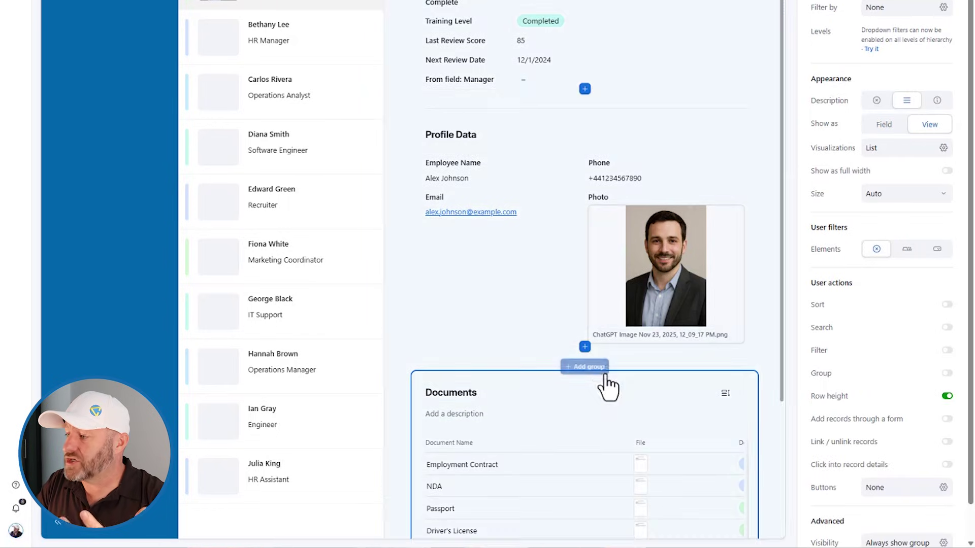
left_click(886, 150)
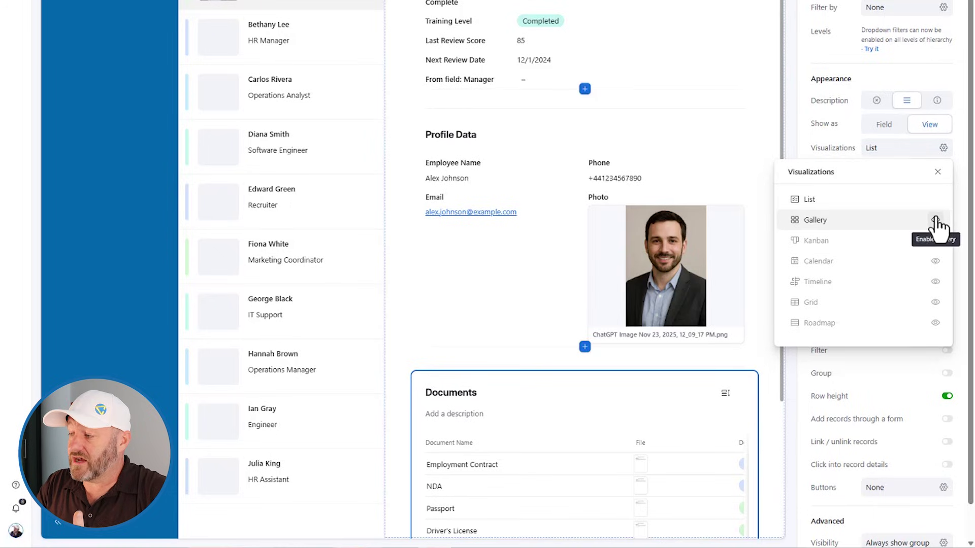
left_click(936, 303)
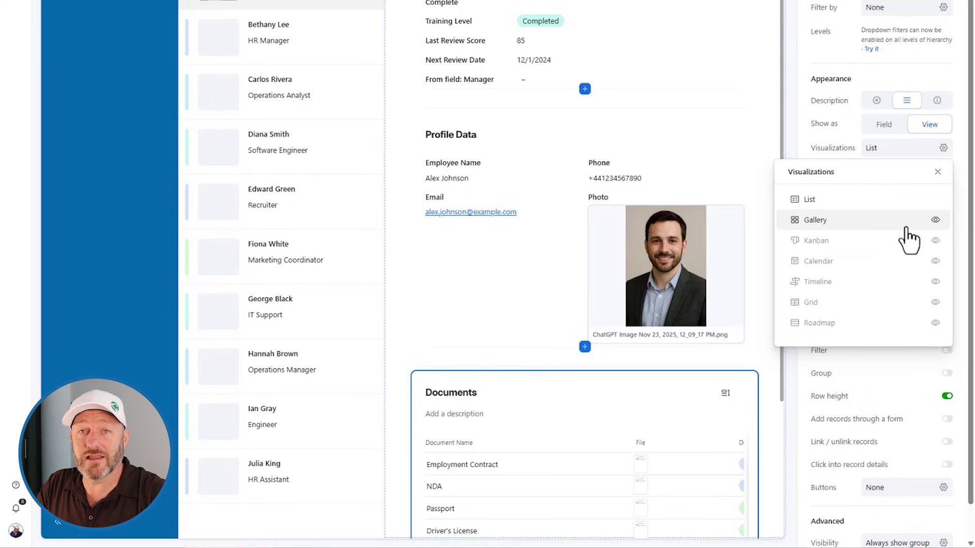
left_click(935, 221)
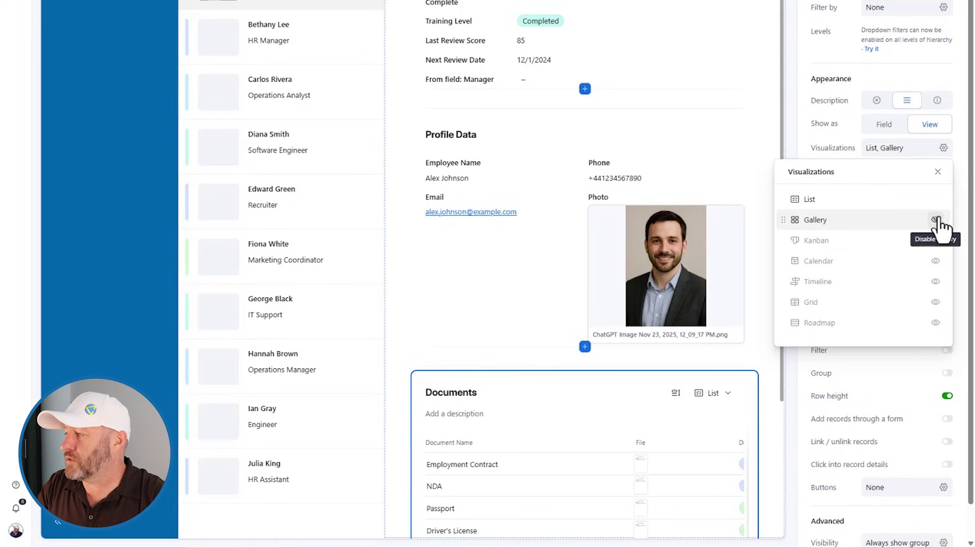
left_click(935, 201)
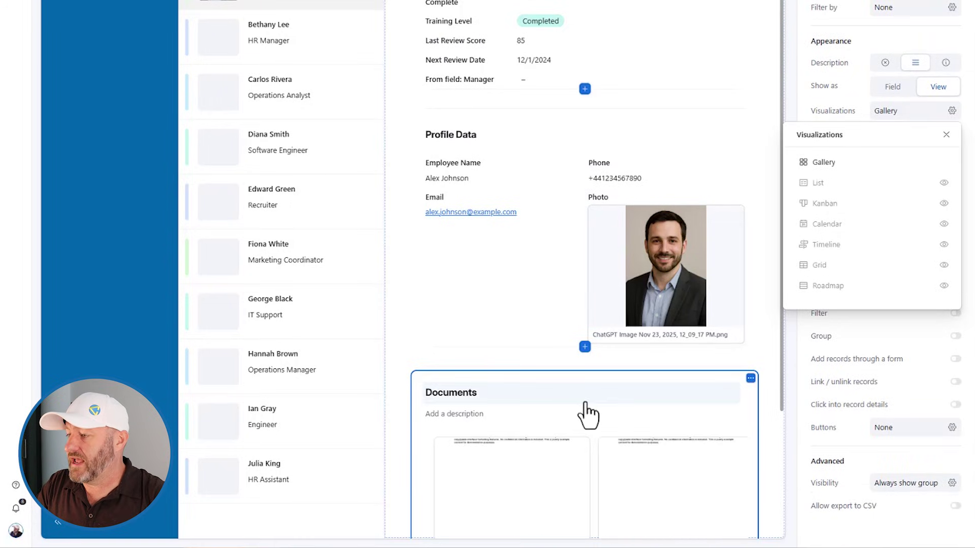
scroll(564, 389, "down", 5)
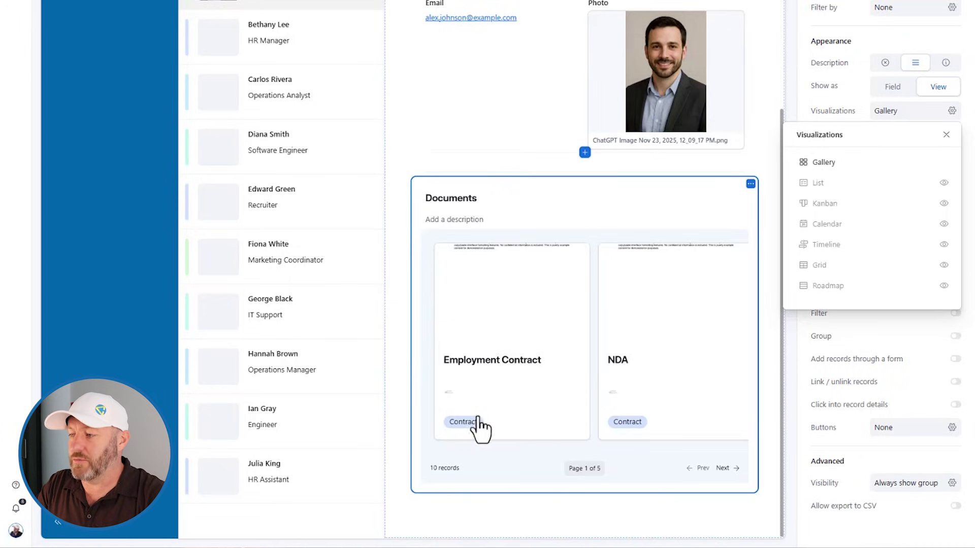
left_click(947, 135)
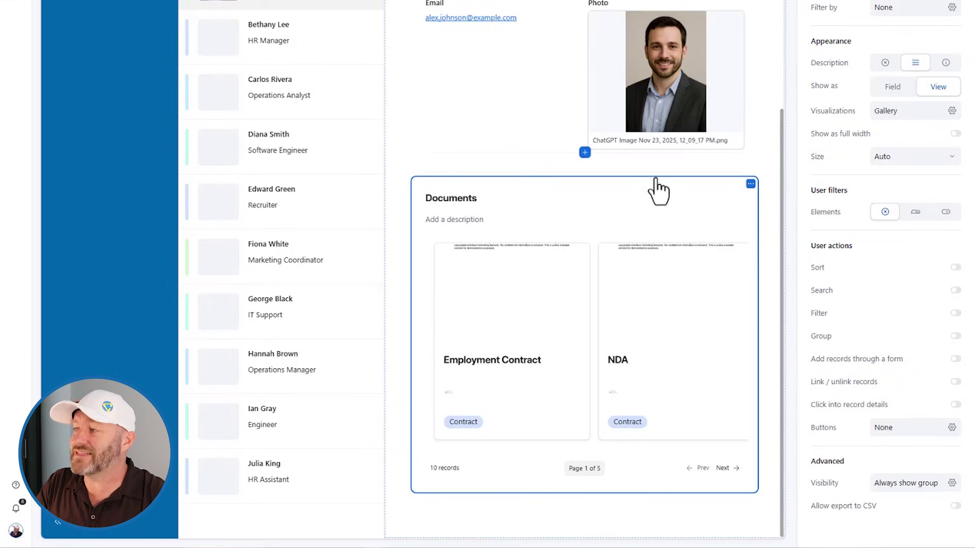
scroll(653, 213, "up", 3)
scroll(533, 168, "up", 2)
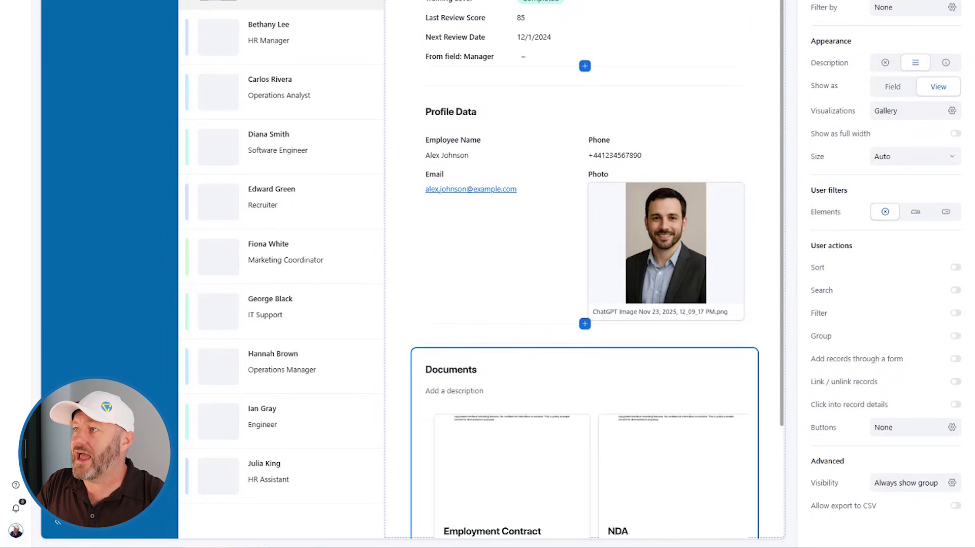
scroll(516, 405, "down", 5)
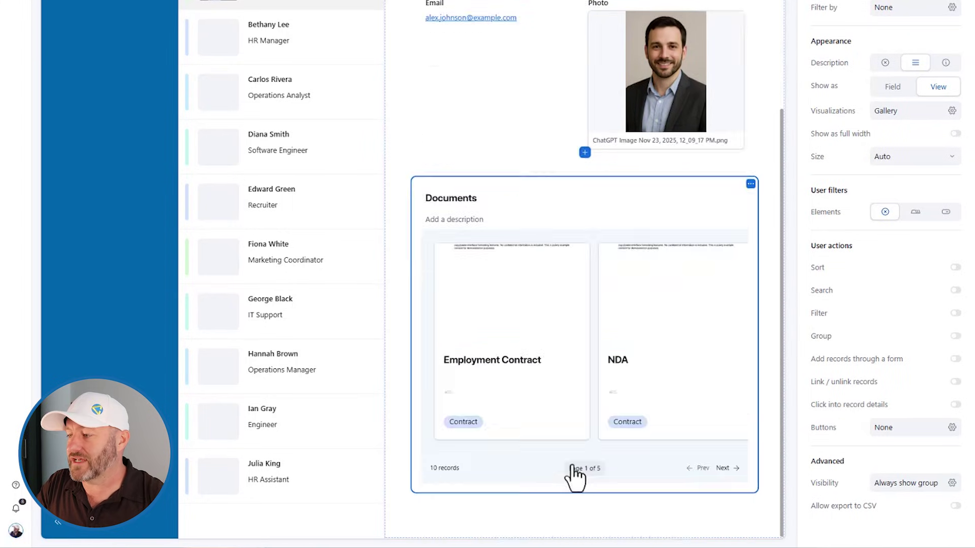
Add an Equipment group holding Assigned Equipment as an embedded records list
left_click(588, 503)
scroll(488, 484, "down", 2)
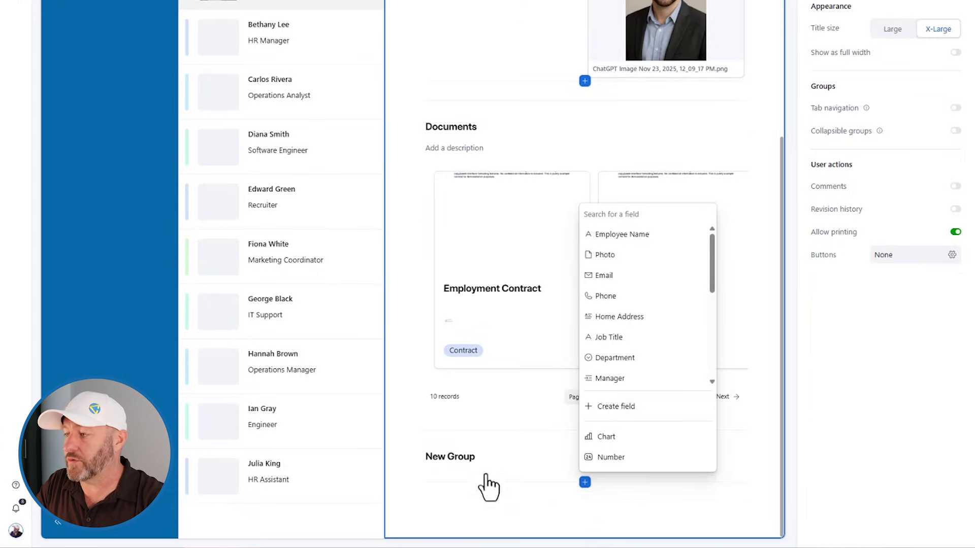
left_click(479, 458)
type("Assigned Equi")
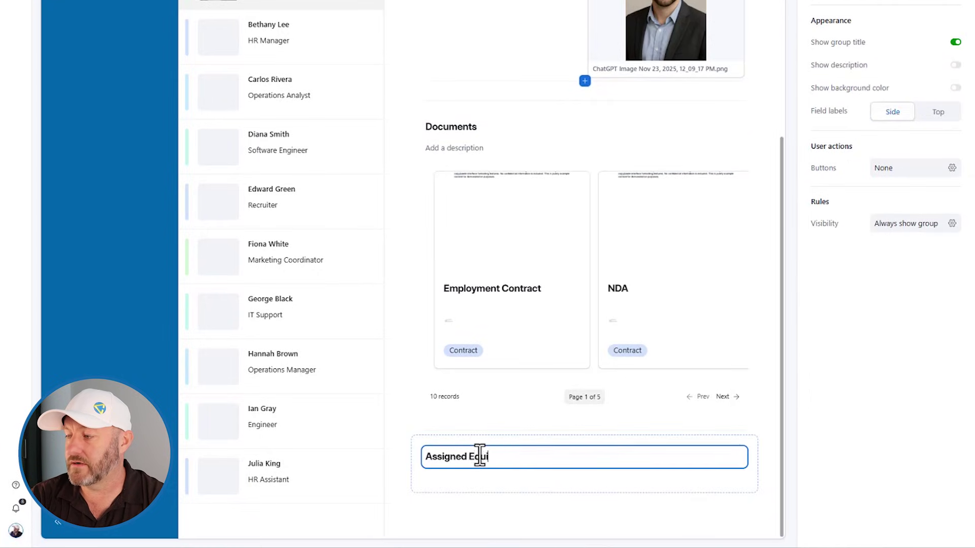
type("pment")
scroll(513, 231, "up", 5)
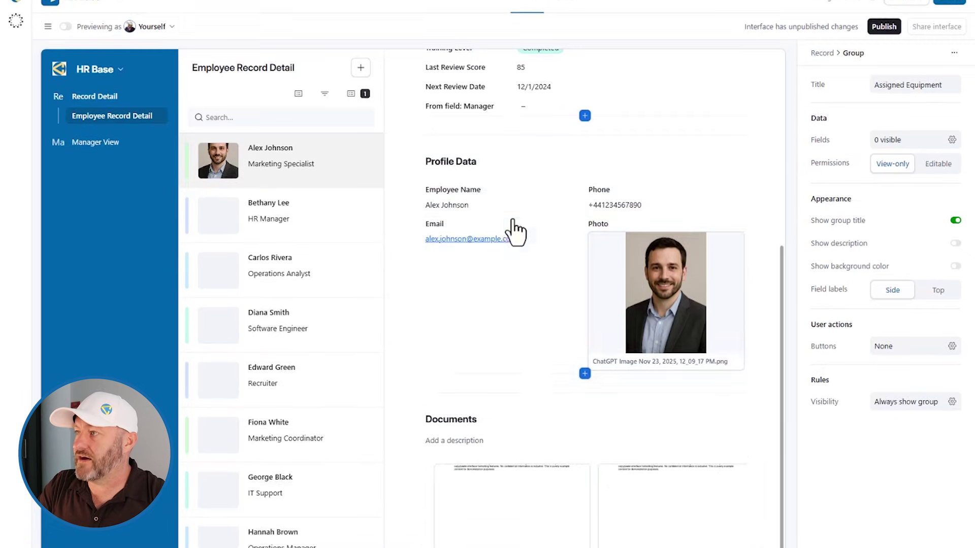
mouse_move(499, 117)
left_mouse_down()
mouse_move(587, 473)
mouse_move(497, 483)
left_mouse_up()
scroll(586, 472, "down", 5)
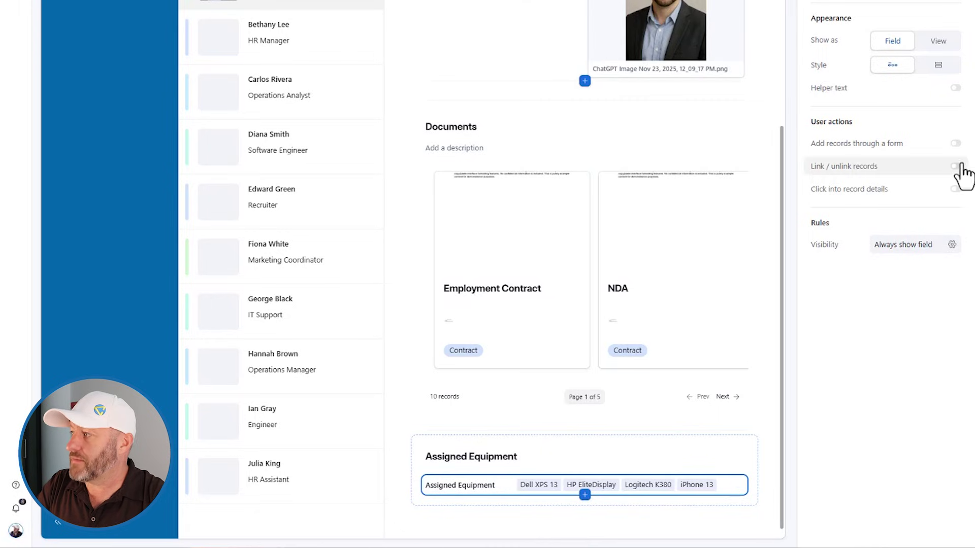
left_click(941, 43)
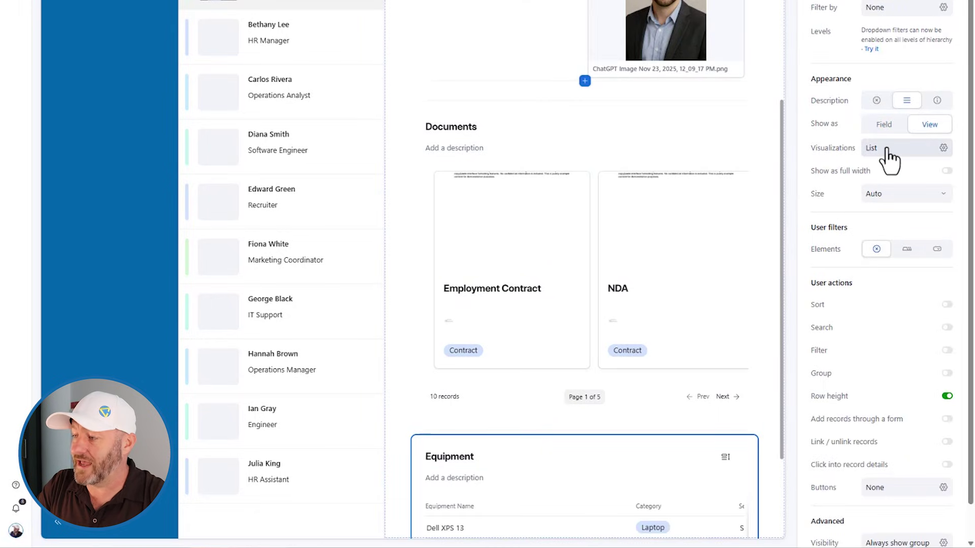
scroll(664, 349, "down", 1)
scroll(620, 370, "down", 3)
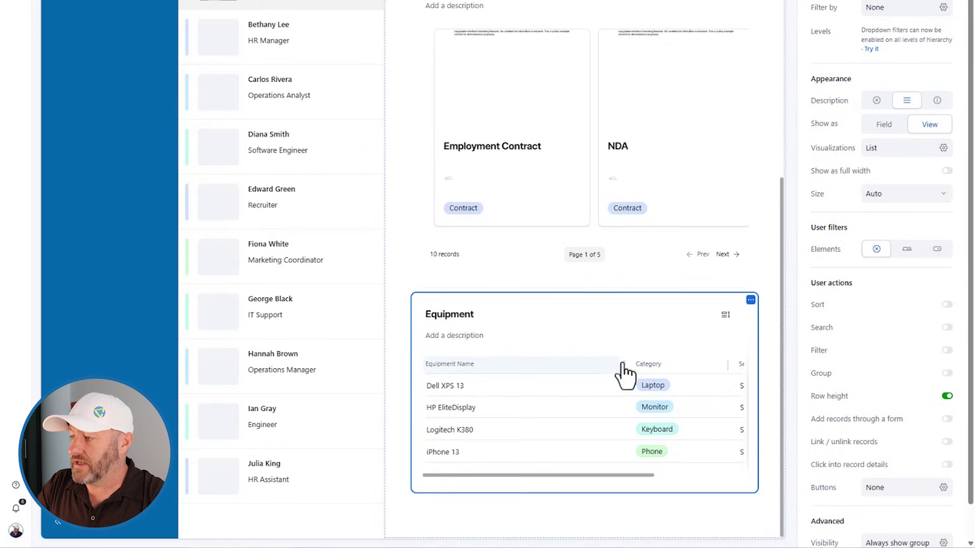
Narrow the Equipment Name, Category and Serial Number columns to fit the table
left_click(624, 373)
left_click_drag(594, 363, 496, 361)
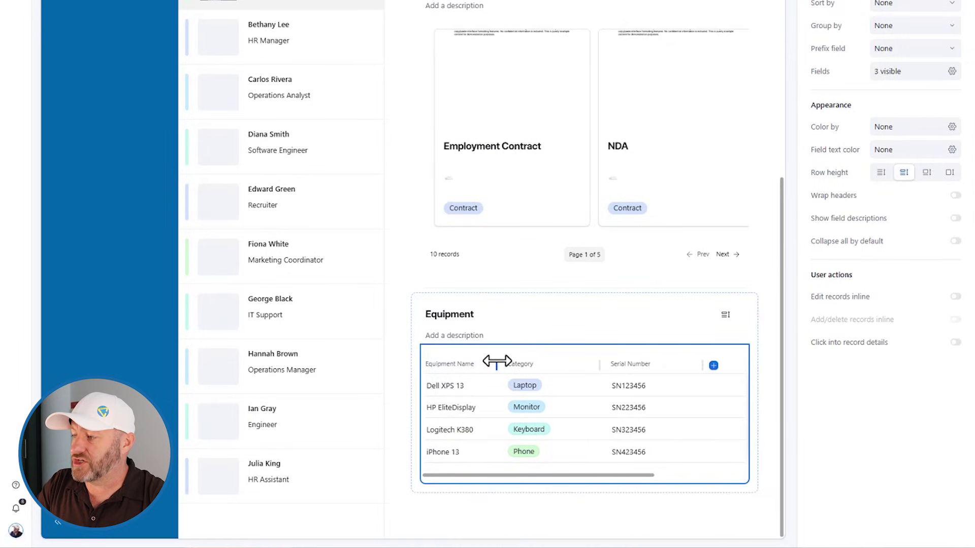
left_click_drag(600, 371, 572, 371)
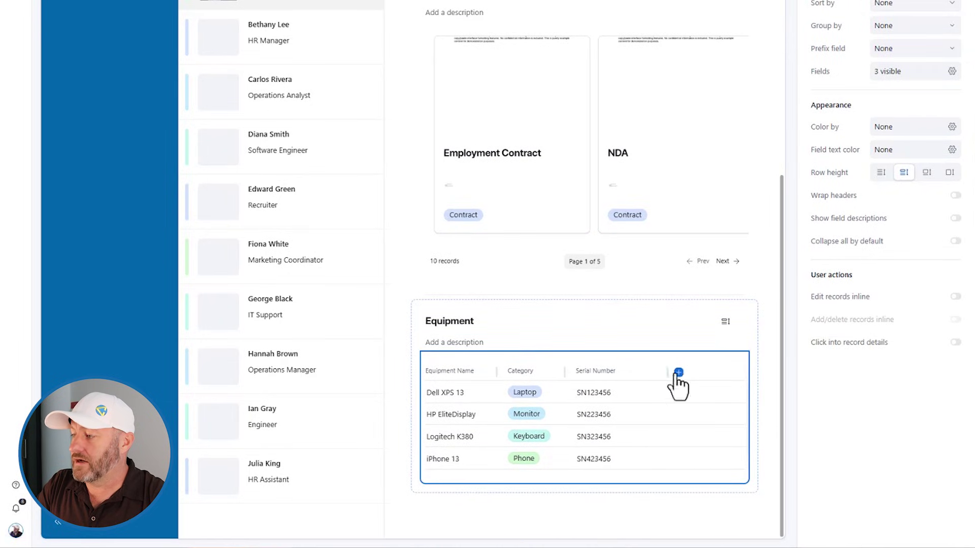
left_click_drag(667, 371, 624, 371)
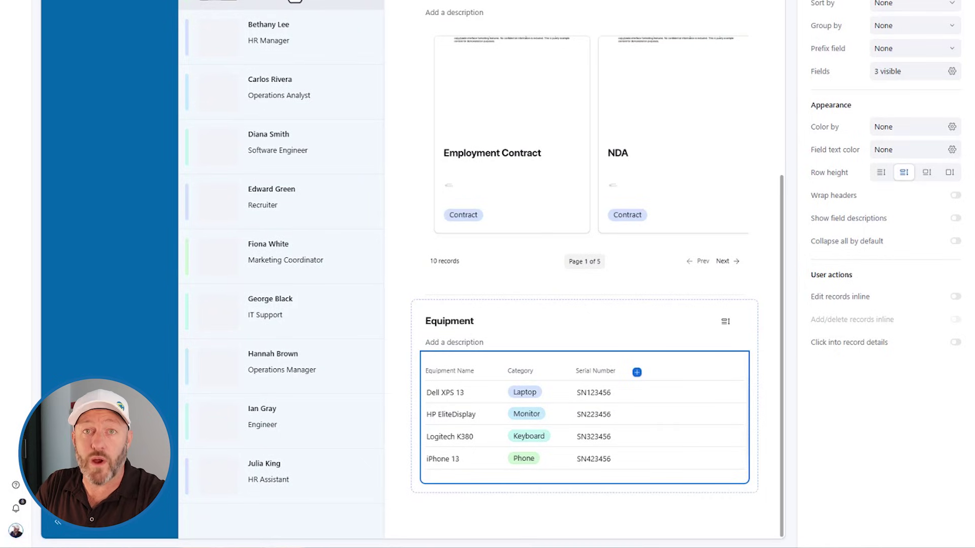
scroll(498, 211, "up", 1)
scroll(498, 212, "up", 6)
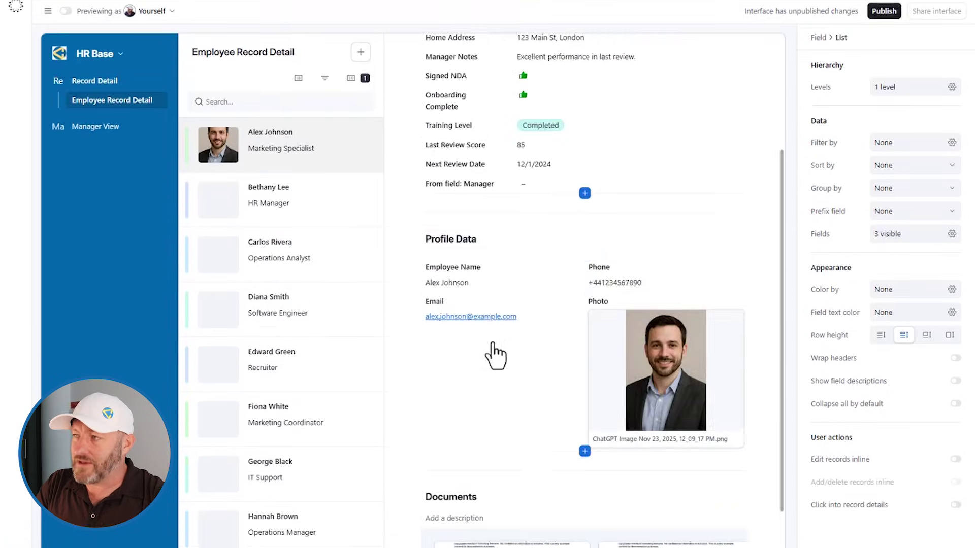
scroll(480, 320, "up", 5)
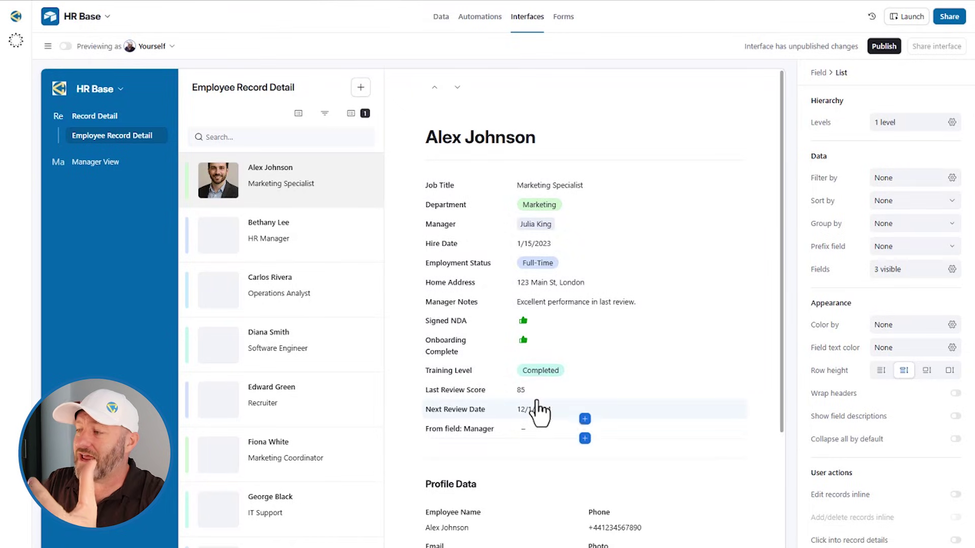
scroll(541, 443, "down", 5)
scroll(546, 465, "down", 2)
scroll(545, 471, "up", 2)
scroll(545, 471, "up", 5)
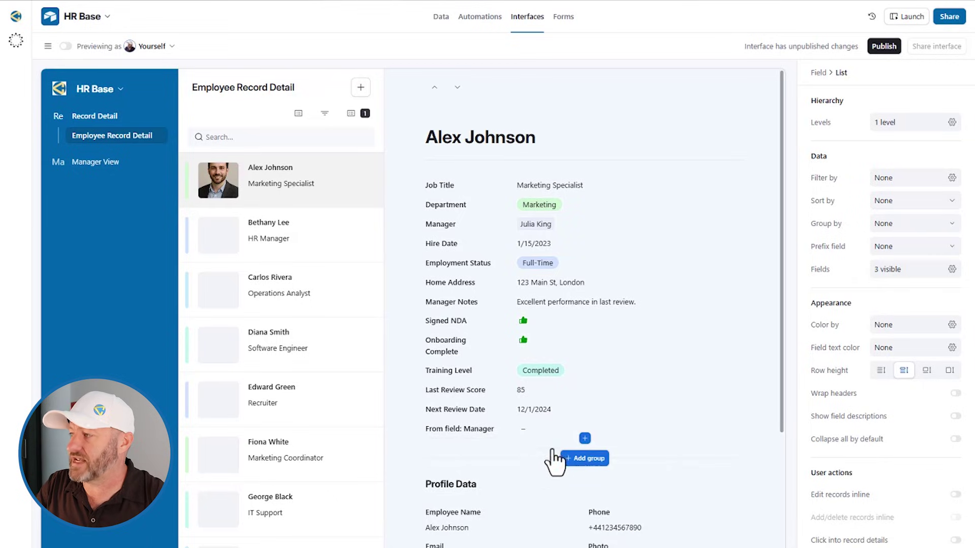
Turn on tab navigation for the Record element and check the Documents, Equipment and Profile Data tabs
left_click(632, 305)
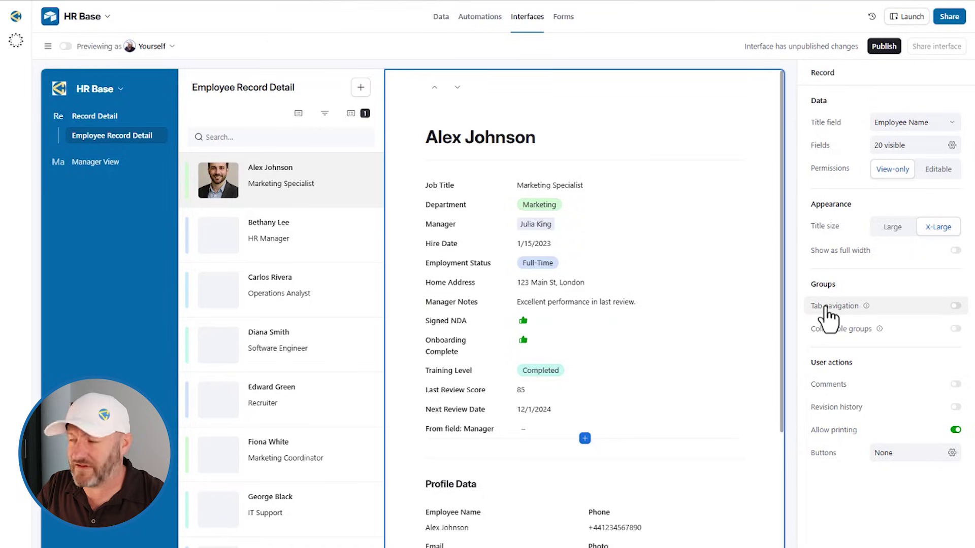
left_click(953, 307)
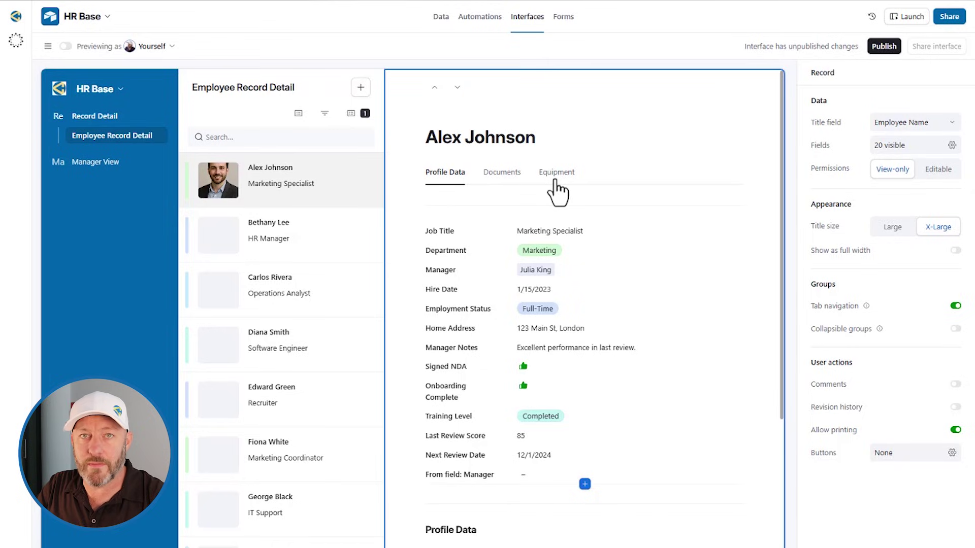
left_click(498, 175)
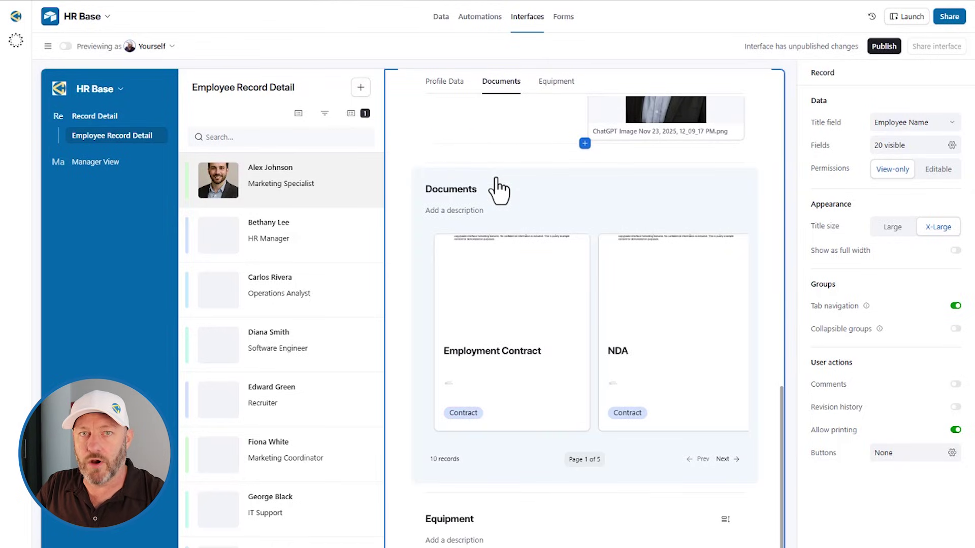
scroll(495, 190, "up", 5)
scroll(496, 190, "up", 5)
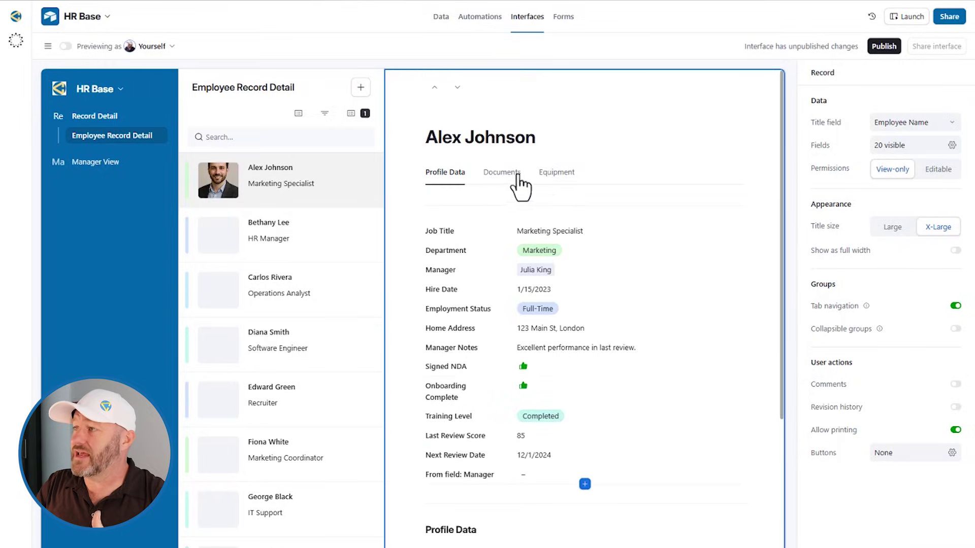
left_click(557, 176)
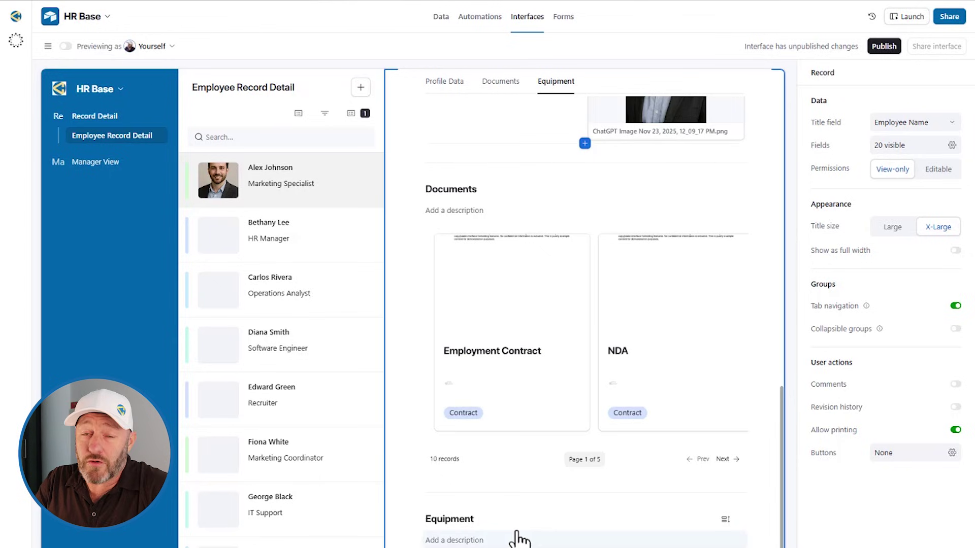
scroll(518, 539, "up", 3)
scroll(518, 519, "up", 4)
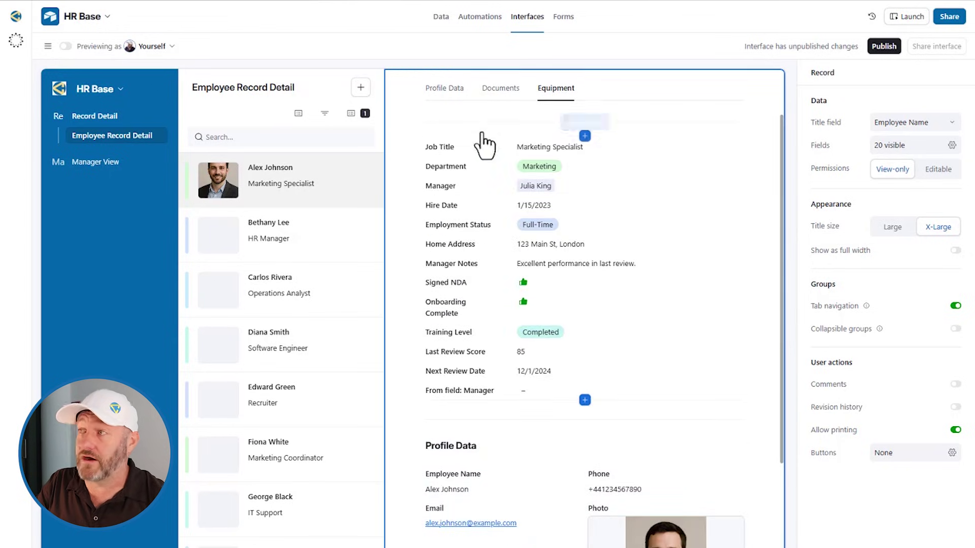
scroll(484, 145, "up", 2)
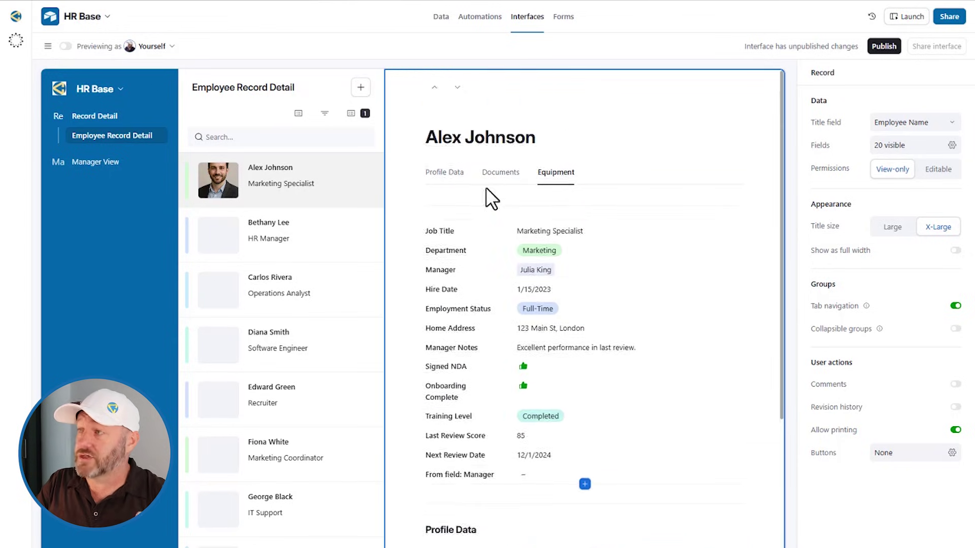
left_click(454, 176)
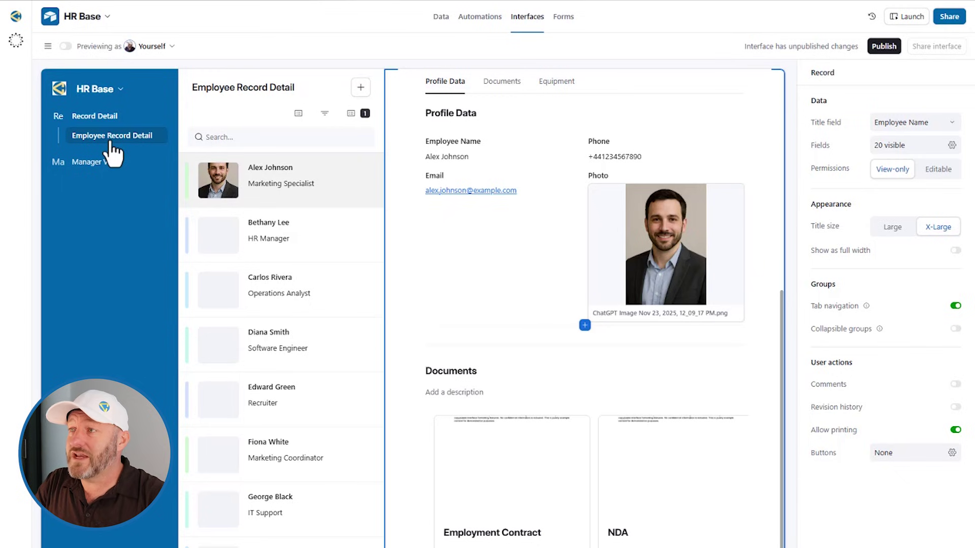
scroll(596, 254, "up", 5)
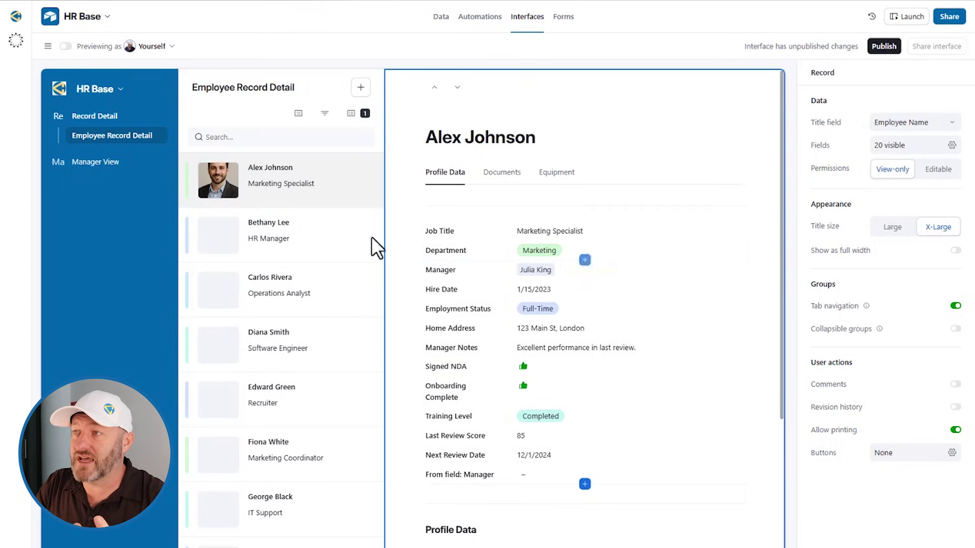
left_click(274, 237)
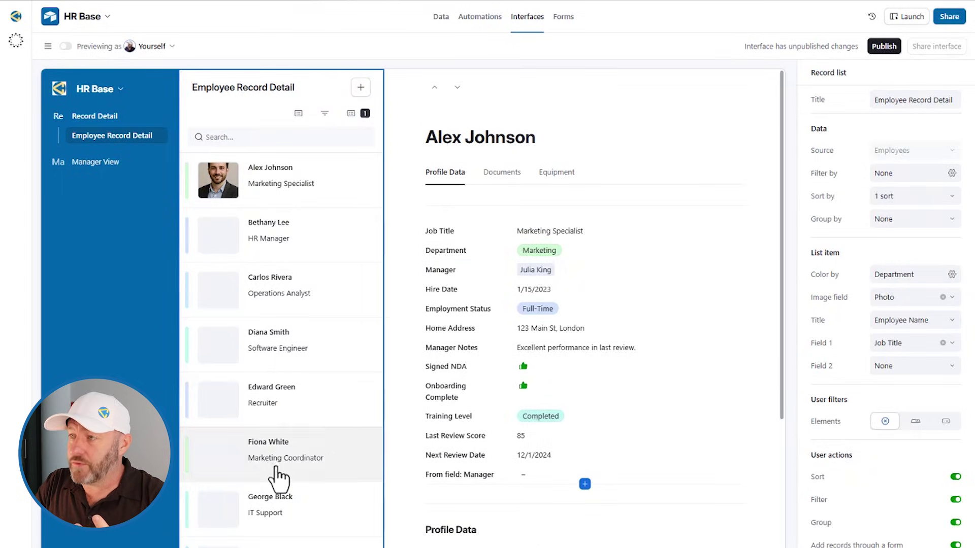
left_click(273, 190)
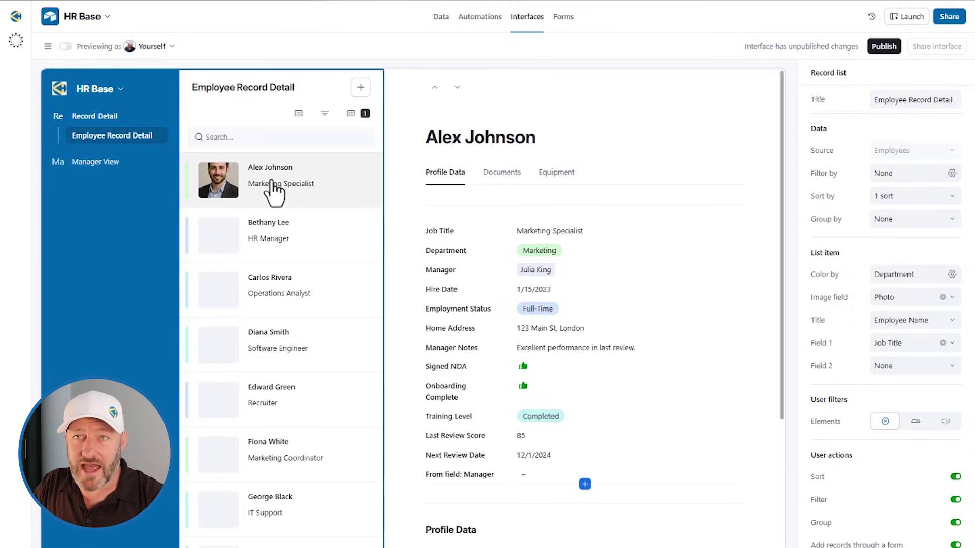
left_click(560, 175)
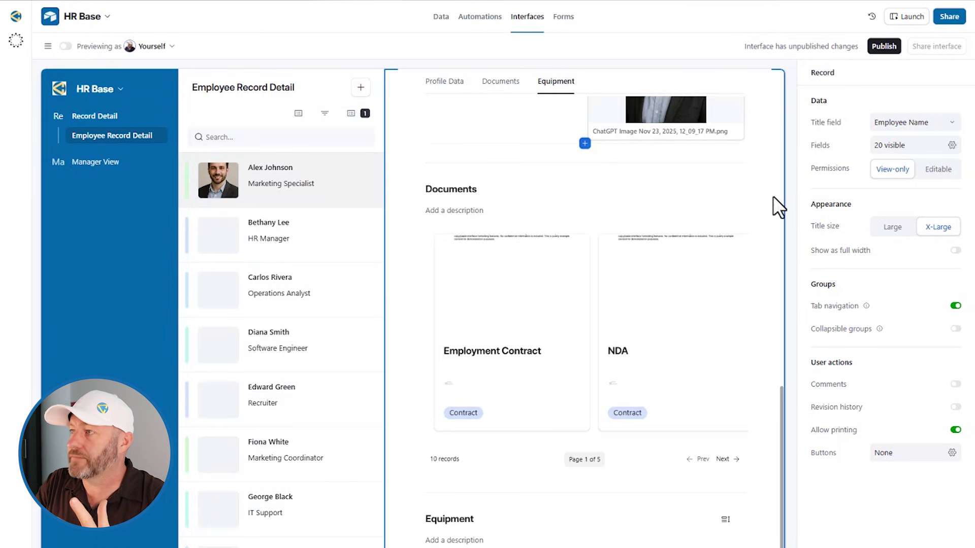
left_click(240, 116)
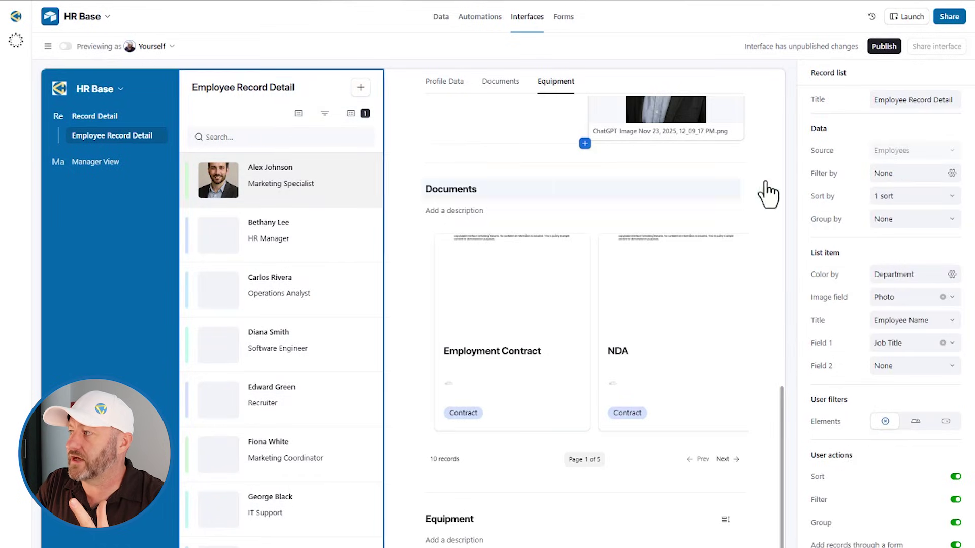
left_click(889, 174)
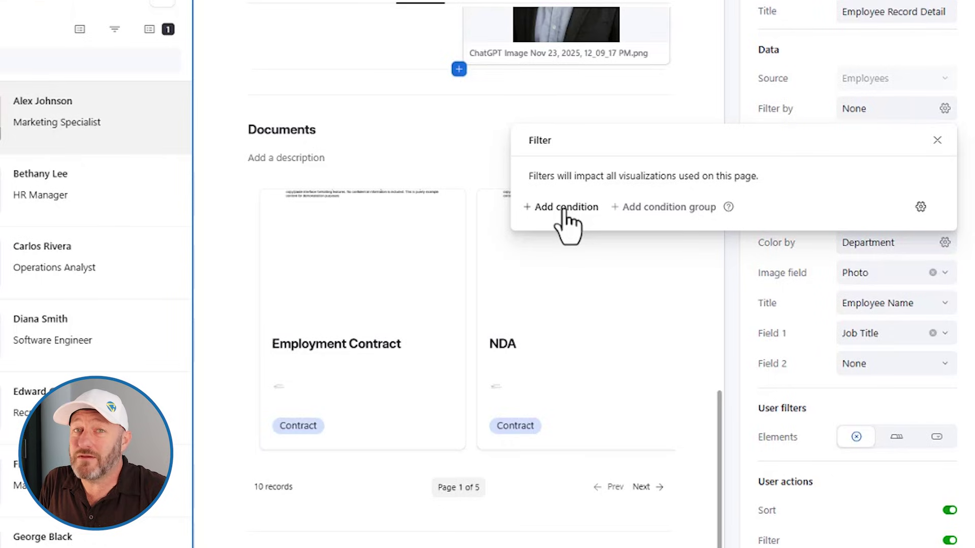
left_click(565, 215)
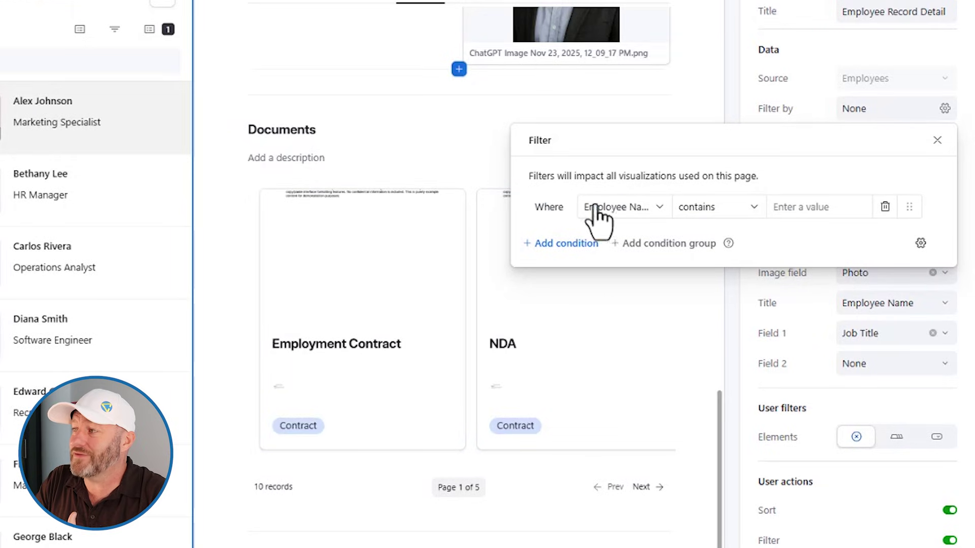
left_click(613, 207)
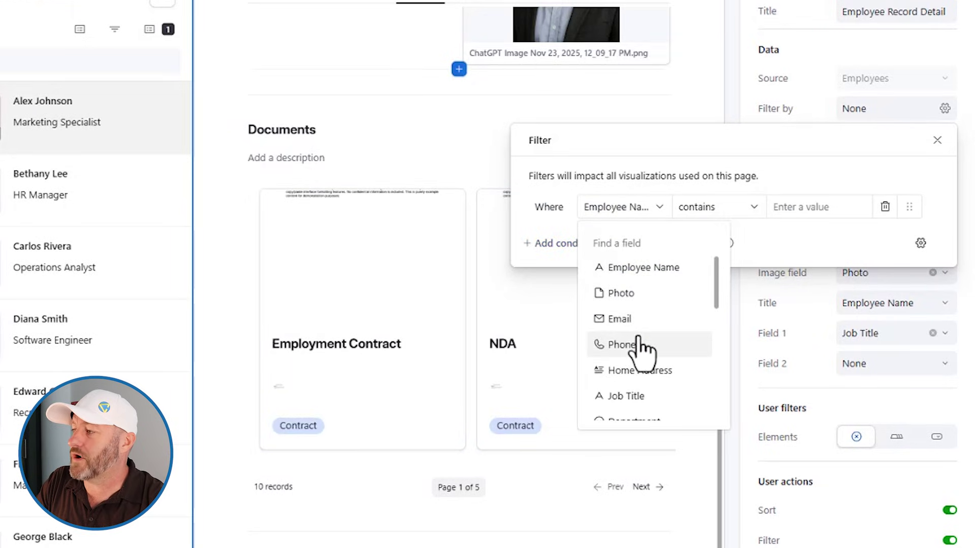
scroll(642, 352, "down", 5)
scroll(642, 362, "down", 1)
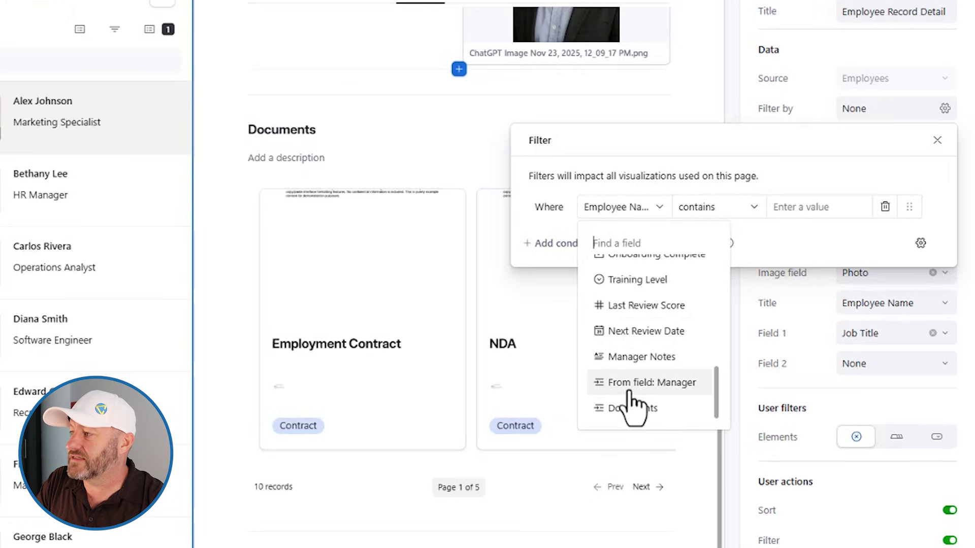
scroll(638, 408, "up", 1)
scroll(632, 410, "up", 4)
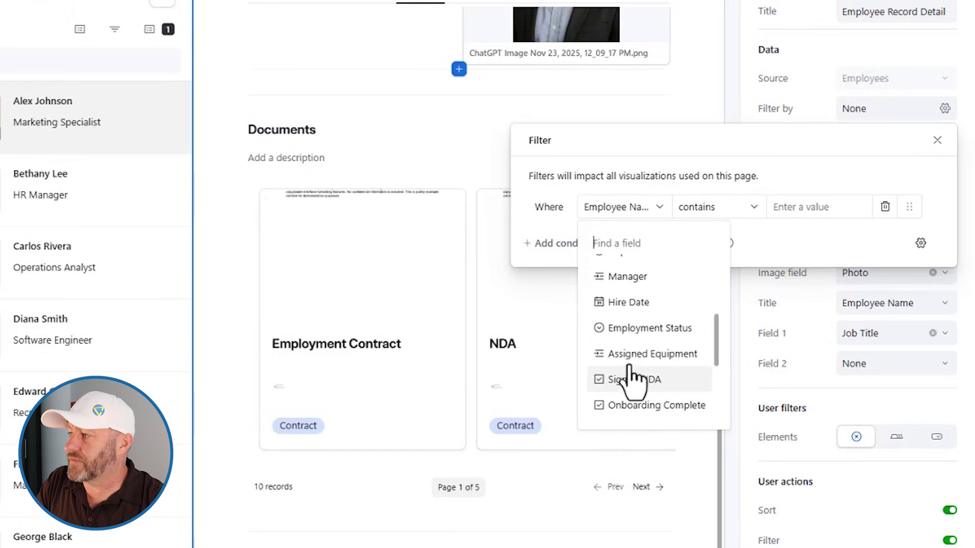
left_click(627, 277)
left_click(693, 209)
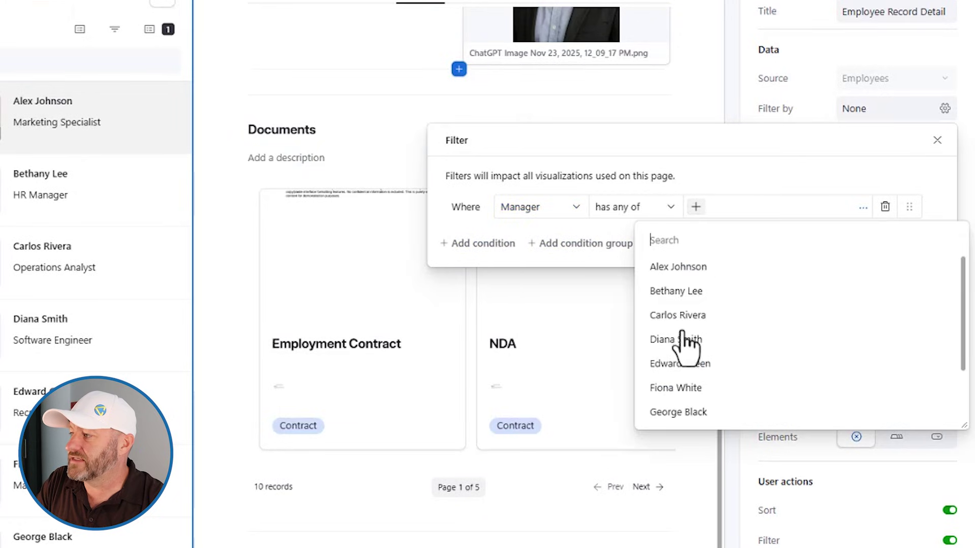
scroll(677, 407, "down", 2)
left_click(678, 411)
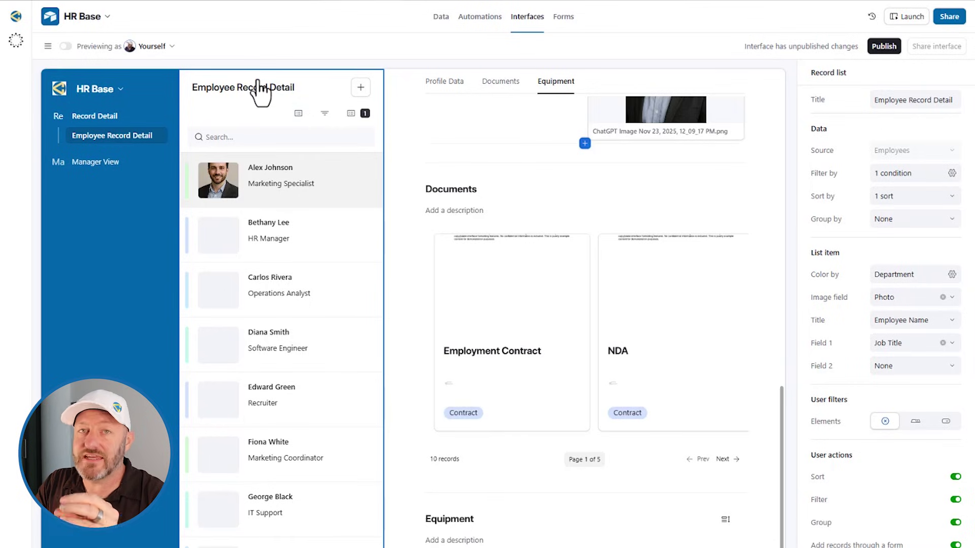
left_click(890, 177)
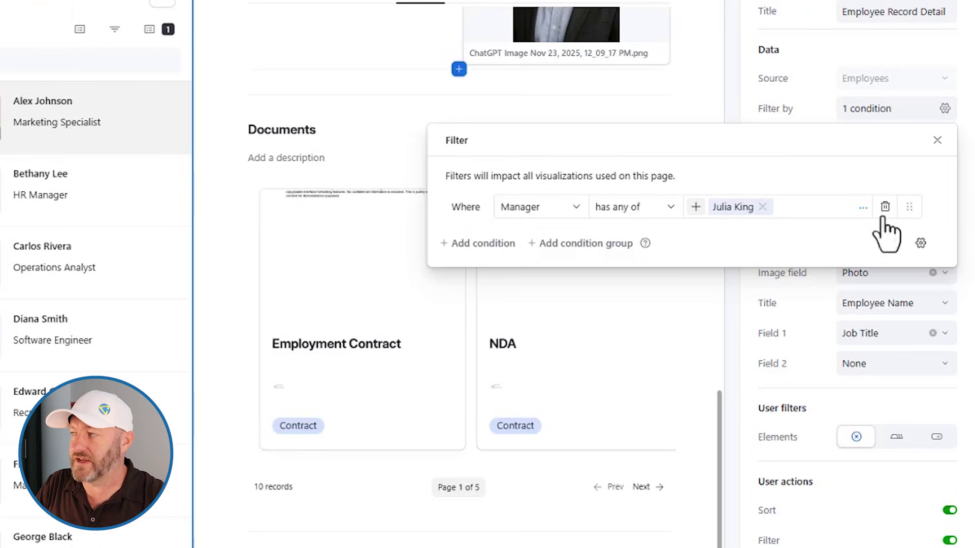
Copy the Manager filter condition from the filter's gear menu and go to Manager View
left_click(920, 243)
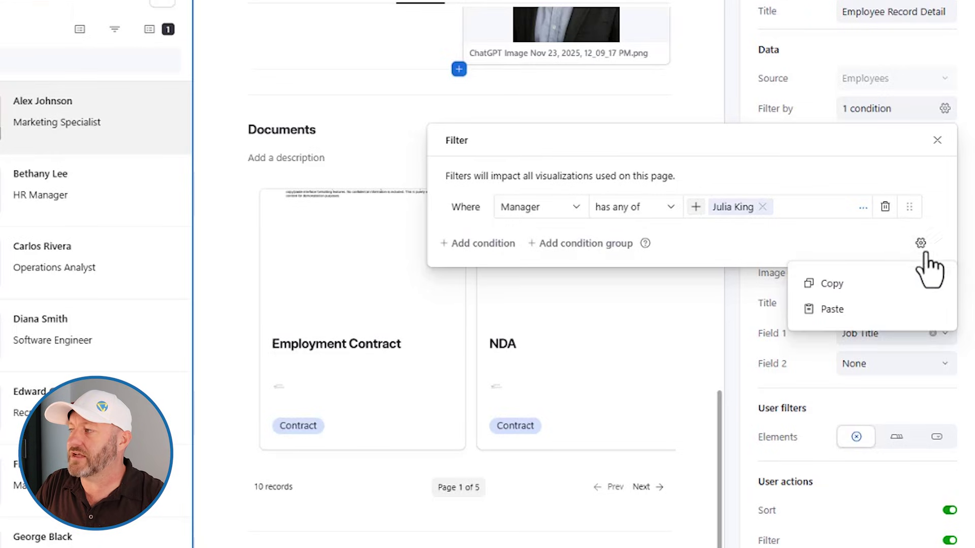
left_click(844, 288)
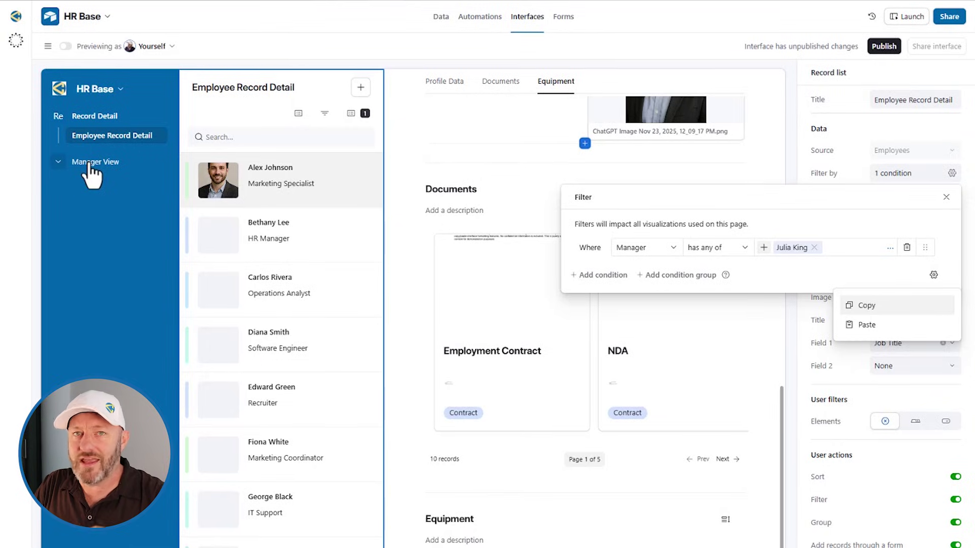
left_click(88, 164)
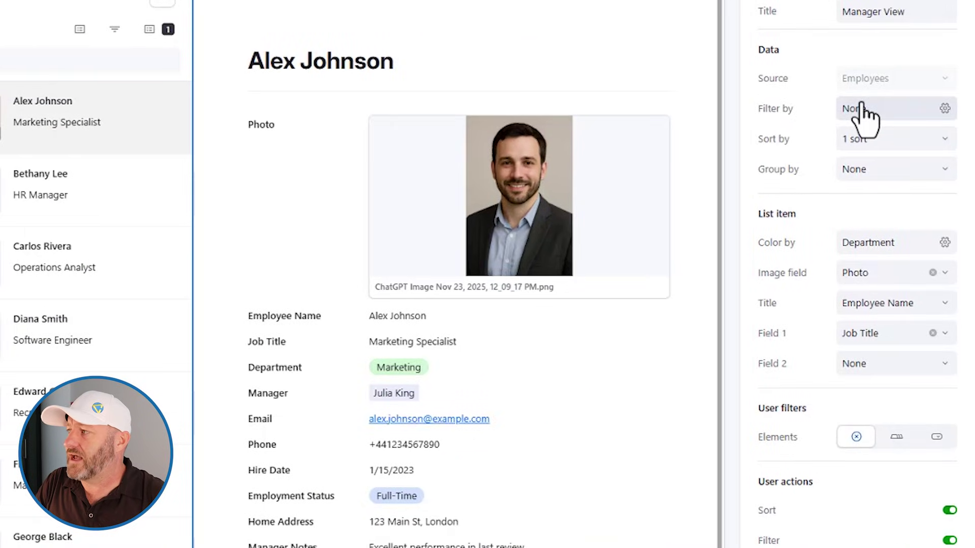
left_click(862, 107)
left_click(921, 207)
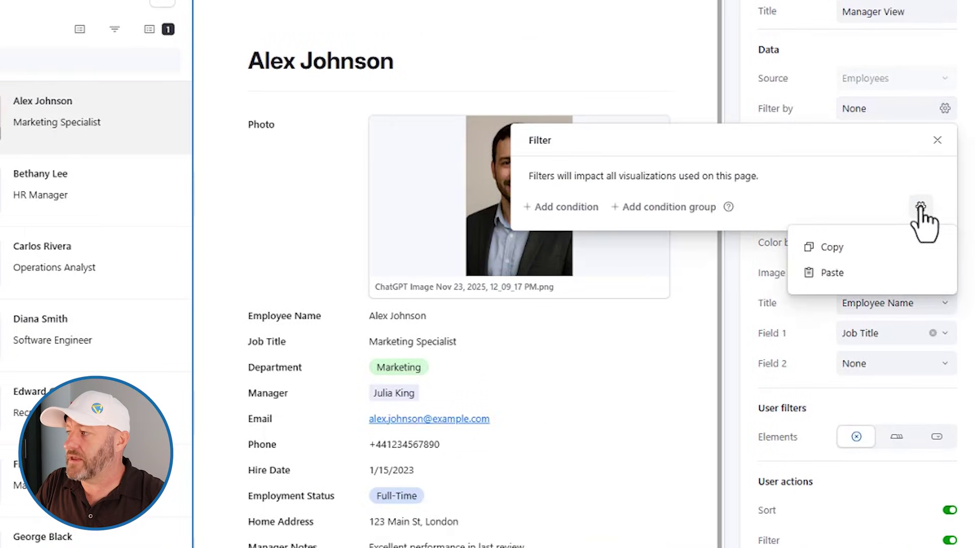
left_click(900, 272)
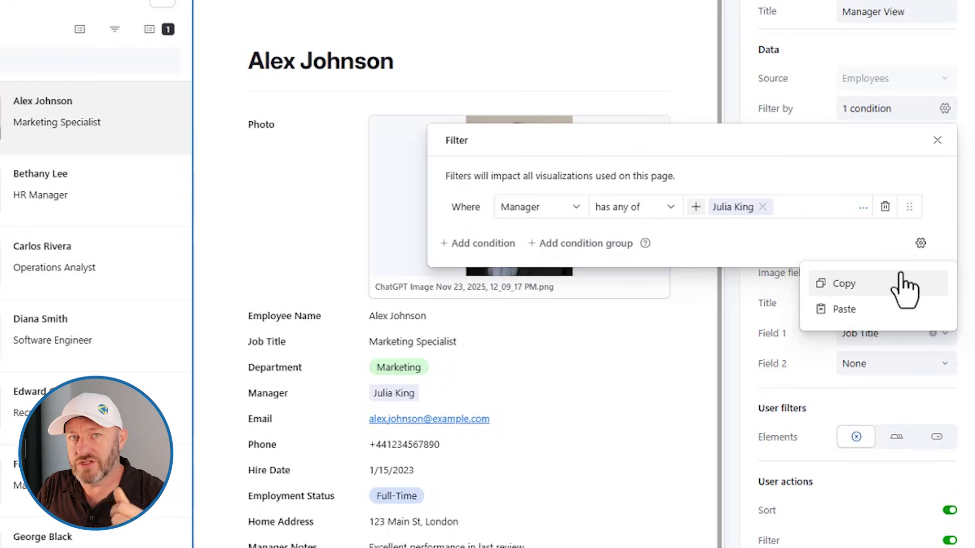